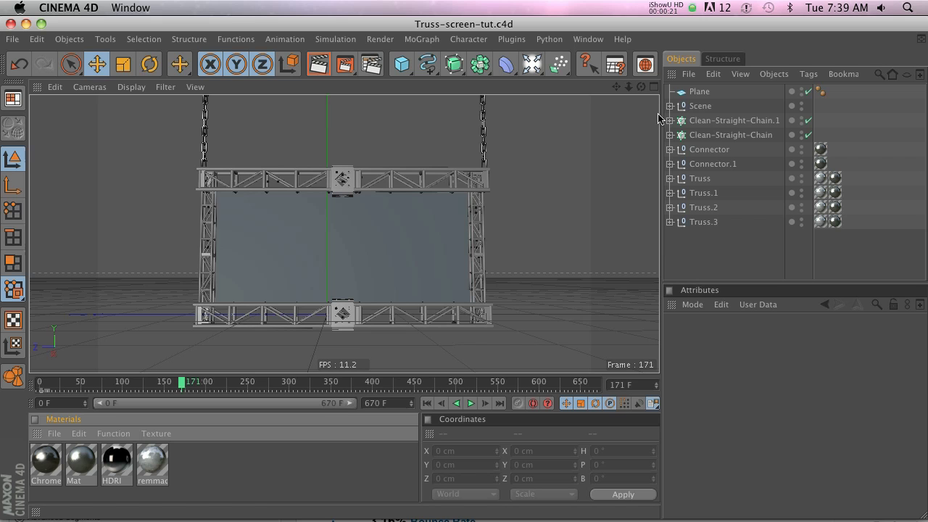
pyautogui.moveTo(641, 87); pyautogui.dragTo(461, 268)
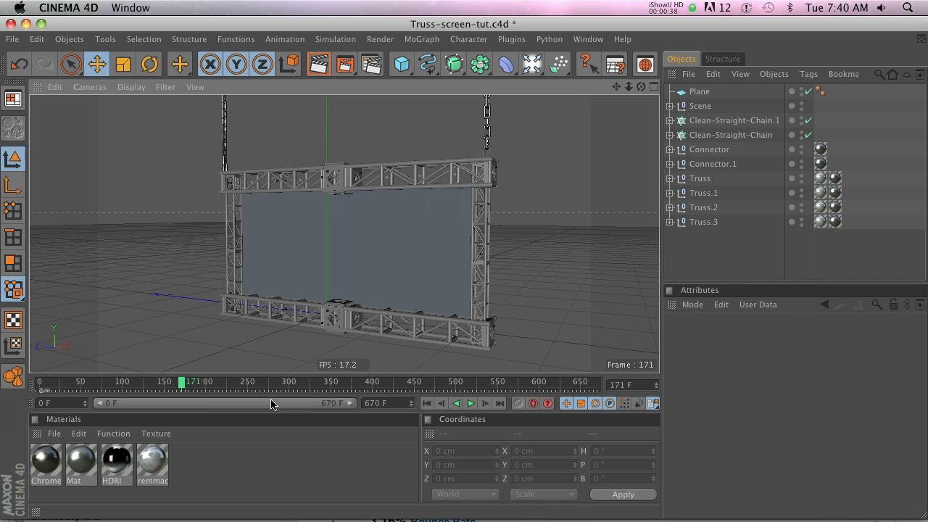
pyautogui.moveTo(641, 86); pyautogui.dragTo(464, 269)
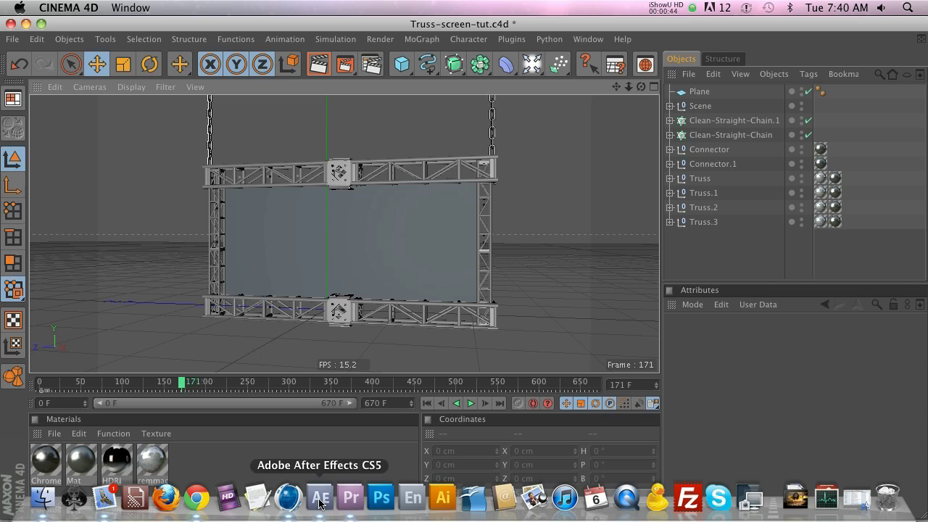
# Switch to After Effects and move the playhead in the MVI_8870 timeline to 0:00:27:09.
pyautogui.click(321, 500)
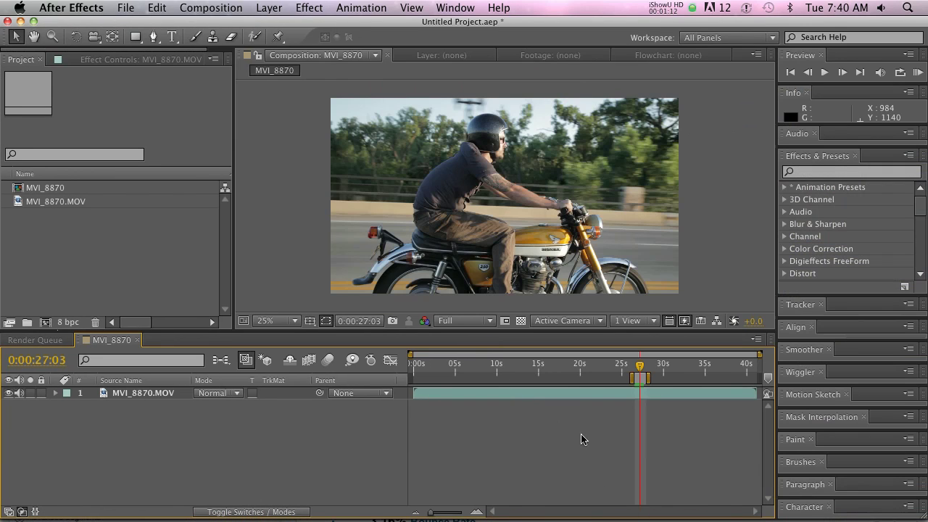
pyautogui.keyDown('alt'); pyautogui.scroll(5, 596, 445); pyautogui.keyUp('alt')
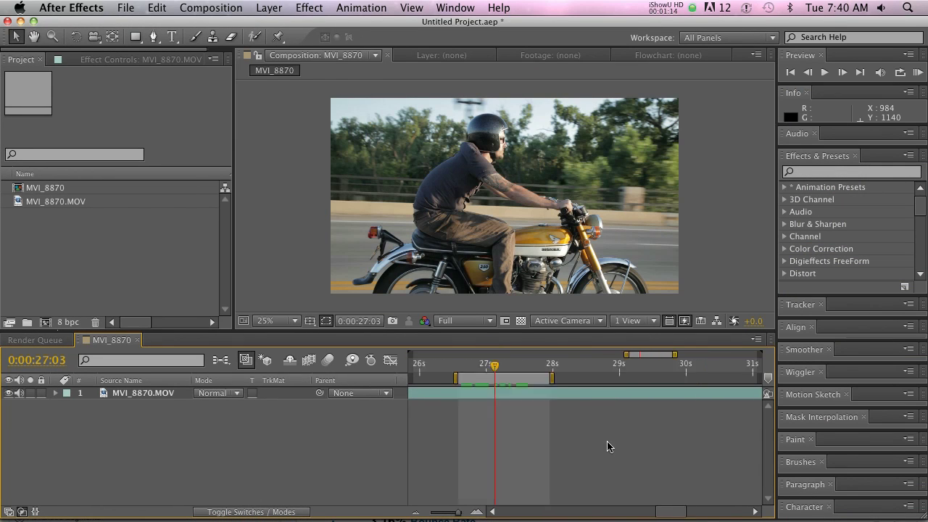
pyautogui.keyDown('shift'); pyautogui.hscroll(-2, 595, 445); pyautogui.keyUp('shift')
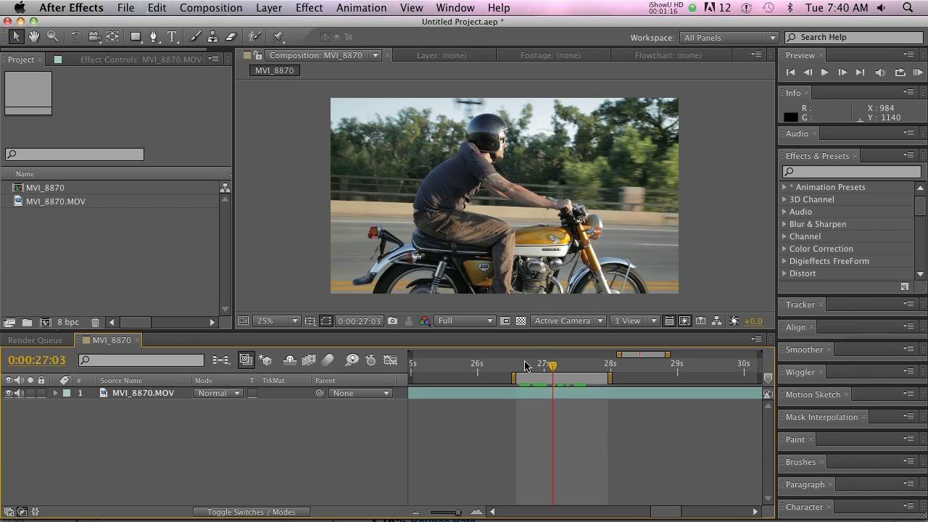
pyautogui.moveTo(524, 364)
pyautogui.mouseDown()
pyautogui.moveTo(572, 366)
pyautogui.moveTo(518, 366)
pyautogui.moveTo(535, 366)
pyautogui.mouseUp()
pyautogui.keyDown('alt'); pyautogui.scroll(-3, 540, 375); pyautogui.keyUp('alt')
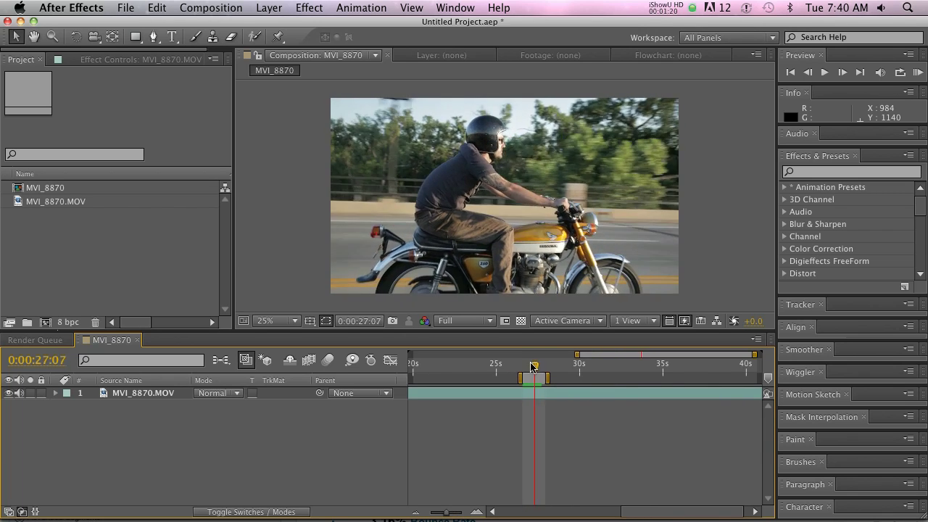
pyautogui.keyDown('alt'); pyautogui.scroll(-2, 477, 374); pyautogui.keyUp('alt')
pyautogui.keyDown('alt'); pyautogui.scroll(4, 619, 374); pyautogui.keyUp('alt')
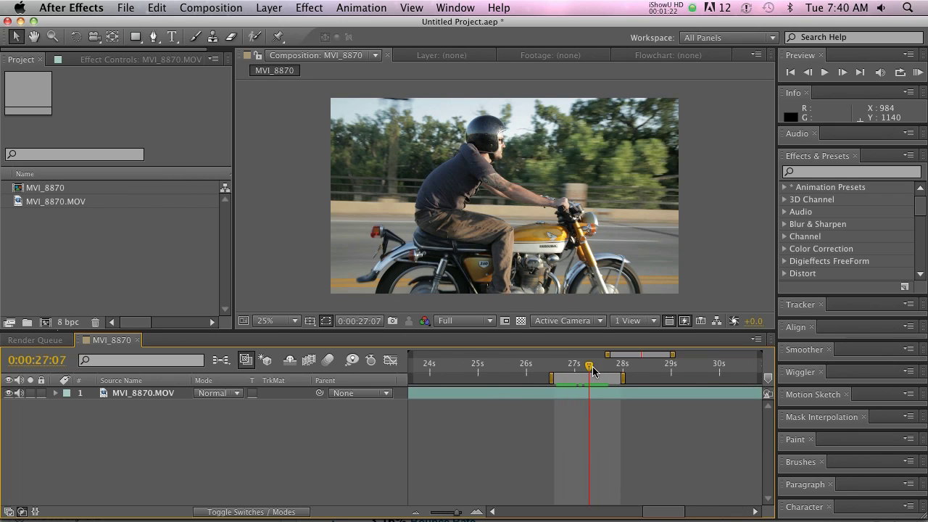
pyautogui.moveTo(589, 366)
pyautogui.mouseDown()
pyautogui.moveTo(559, 368)
pyautogui.moveTo(601, 368)
pyautogui.moveTo(557, 367)
pyautogui.moveTo(592, 368)
pyautogui.mouseUp()
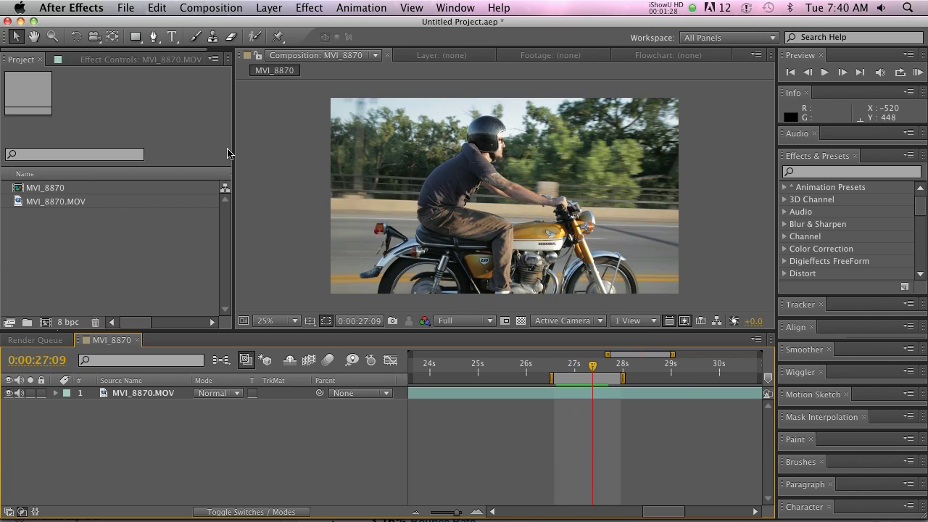
# Add the MVI_8870 composition to the render queue and set its output module format to JPEG Sequence.
pyautogui.click(217, 8)
pyautogui.click(250, 112)
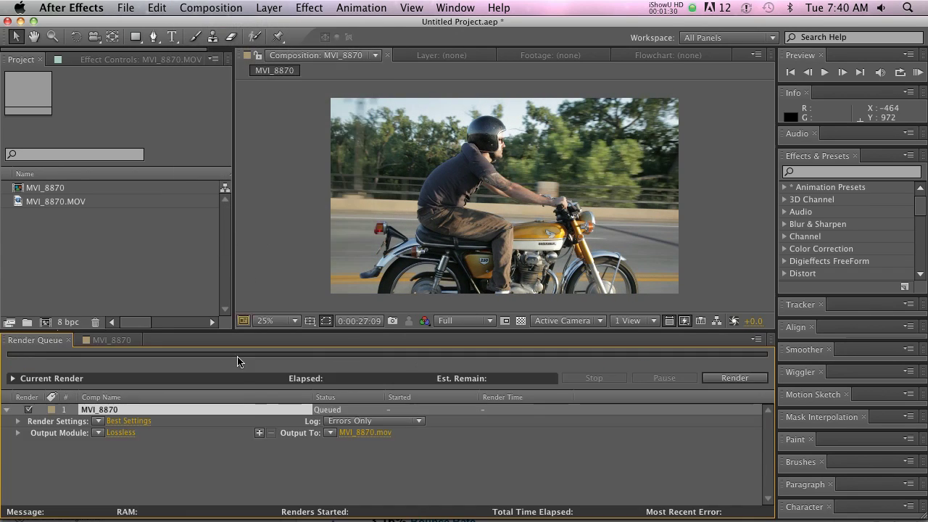
pyautogui.click(121, 432)
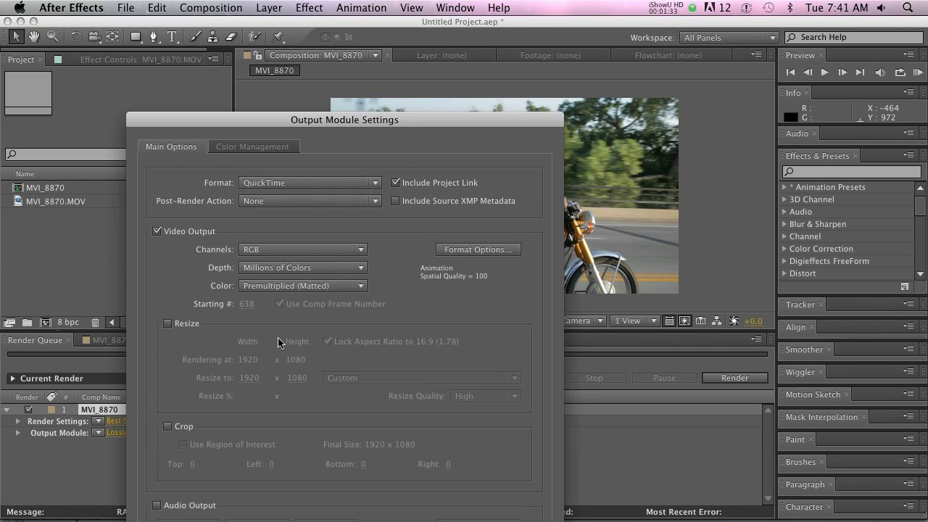
pyautogui.moveTo(301, 131); pyautogui.dragTo(317, 77)
pyautogui.click(297, 129)
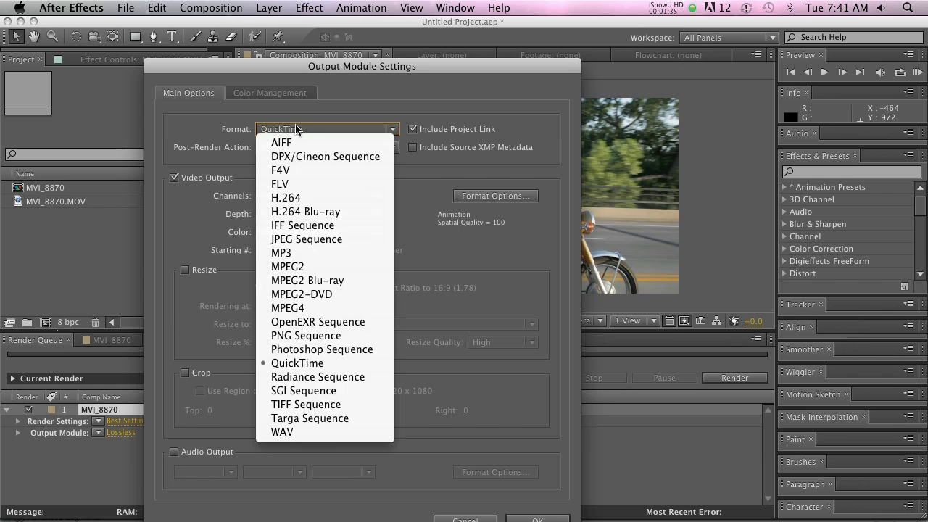
pyautogui.click(312, 242)
pyautogui.moveTo(399, 66); pyautogui.dragTo(409, 24)
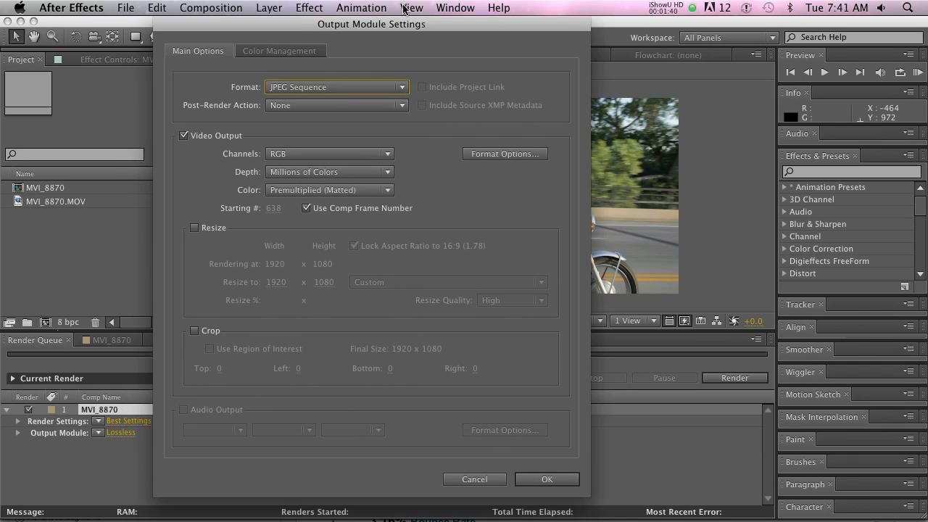
pyautogui.click(545, 480)
# Save the output as MVI_8870_[#####] in the JpegSequence folder and start the render.
pyautogui.click(370, 433)
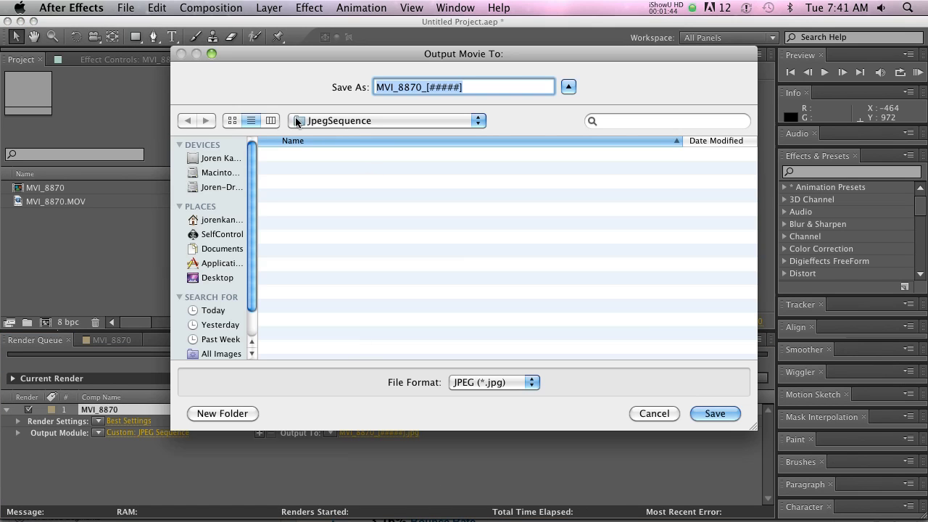
pyautogui.click(713, 413)
pyautogui.click(732, 378)
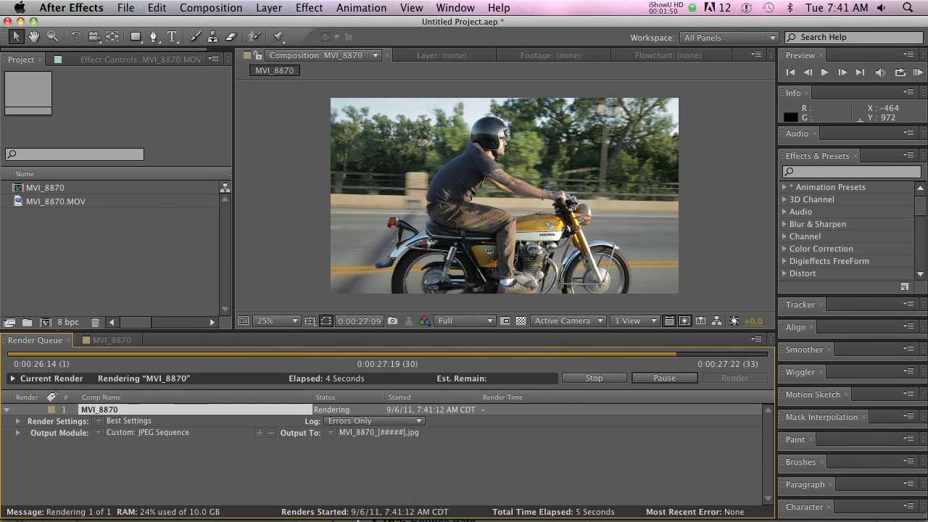
# Switch to CINEMA 4D, create a new material and open it for editing.
pyautogui.click(284, 500)
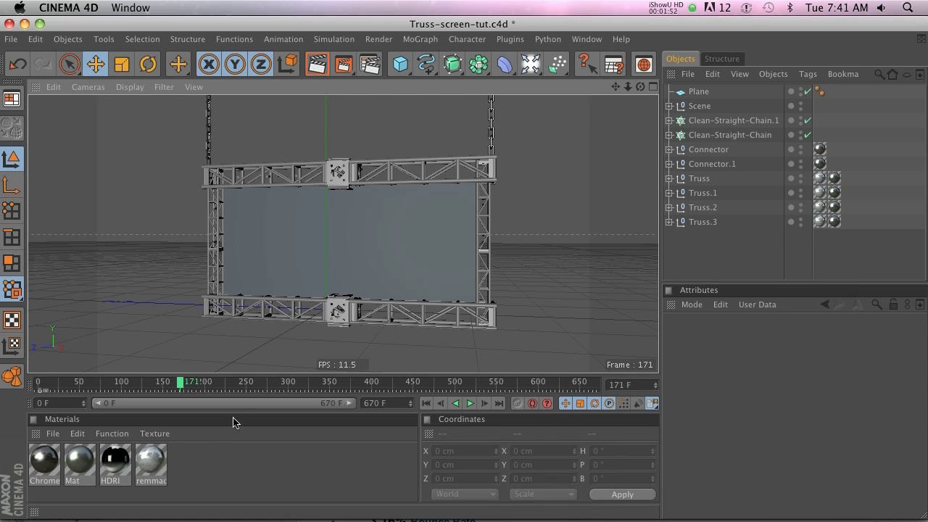
pyautogui.keyDown('alt'); pyautogui.moveTo(540, 191); pyautogui.dragTo(463, 272); pyautogui.keyUp('alt')
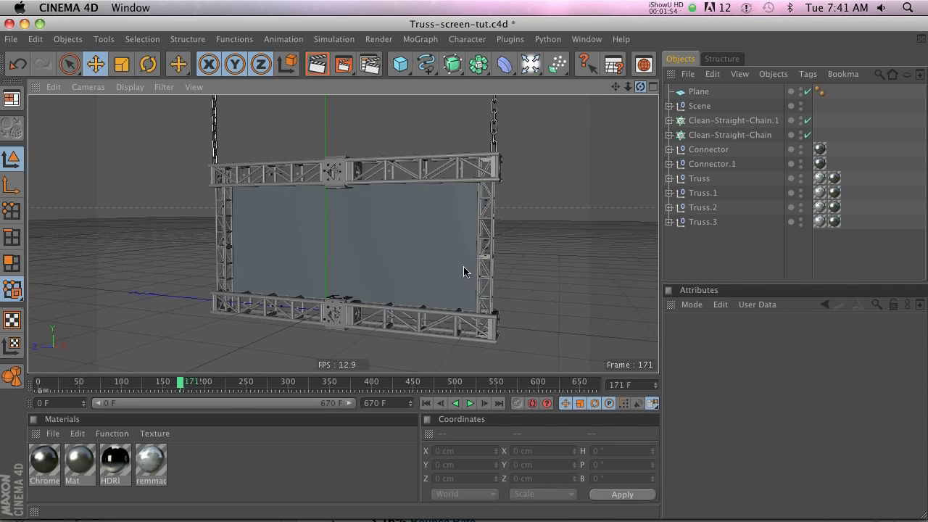
pyautogui.doubleClick(227, 476)
pyautogui.doubleClick(43, 462)
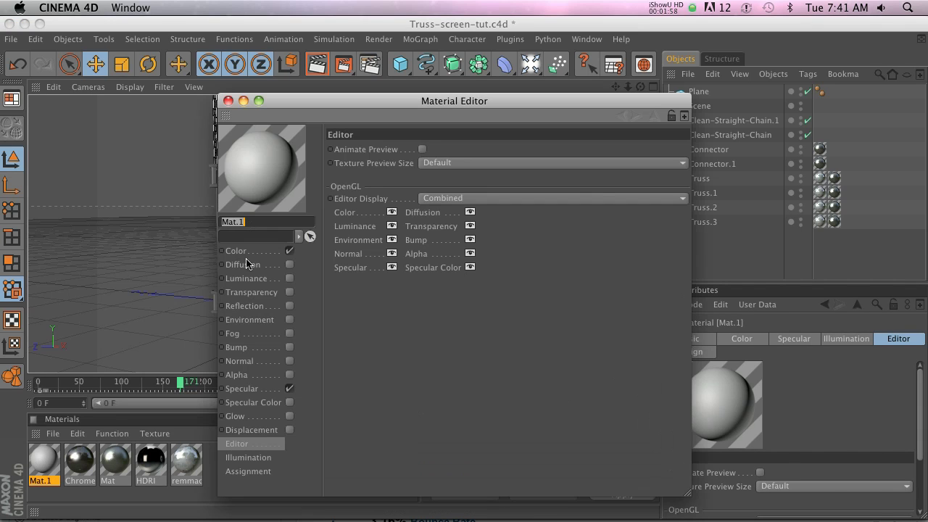
# Load MVI_8870_00638.jpg from the JpegSequence folder as the material's Color texture, without copying it to the document location.
pyautogui.click(268, 250)
pyautogui.click(395, 210)
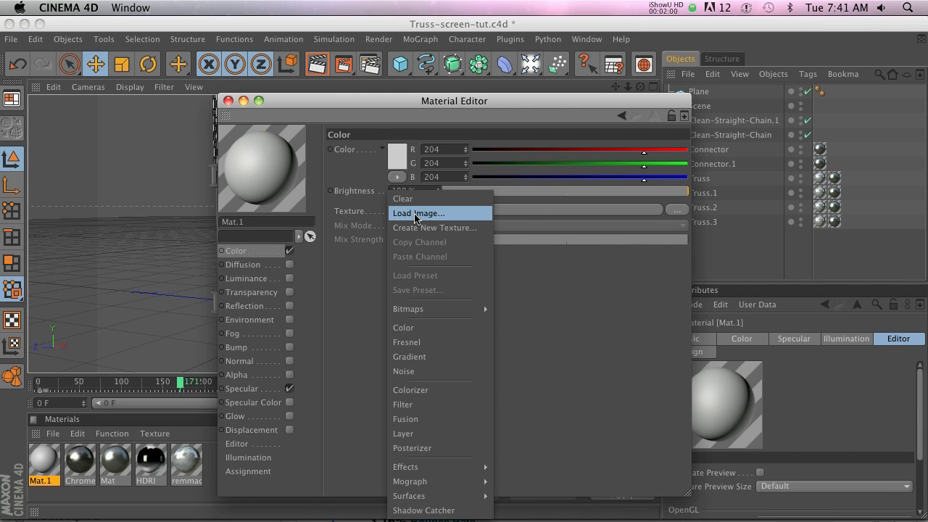
pyautogui.click(435, 213)
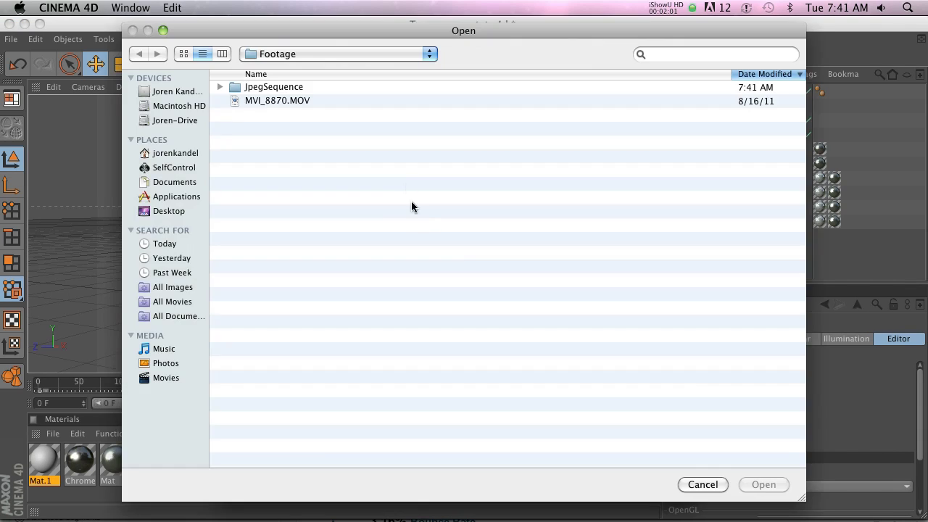
pyautogui.doubleClick(257, 87)
pyautogui.scroll(-1, 329, 185)
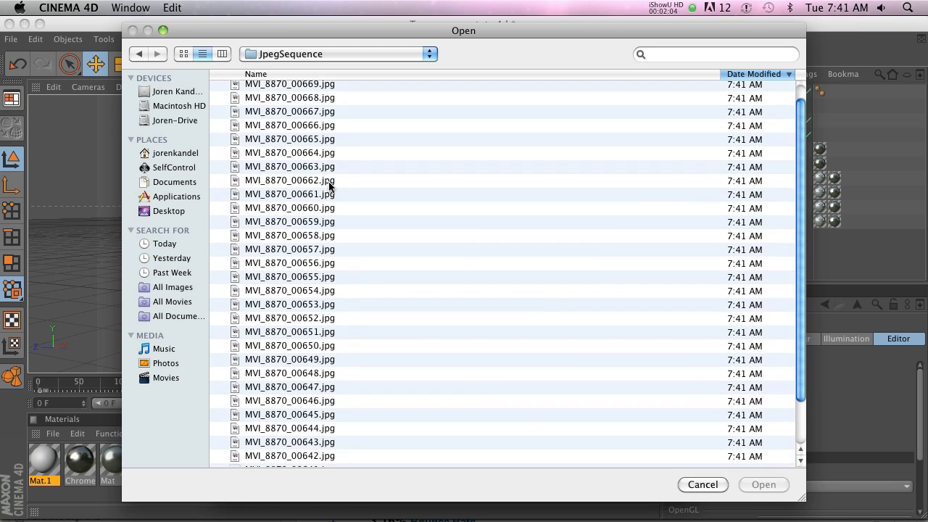
pyautogui.scroll(-2, 329, 187)
pyautogui.scroll(2, 329, 190)
pyautogui.scroll(-2, 329, 195)
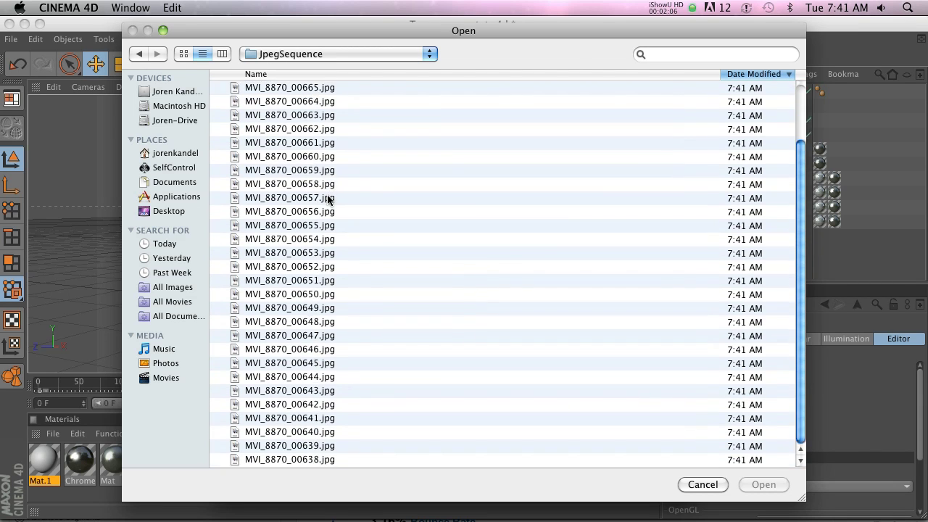
pyautogui.click(295, 459)
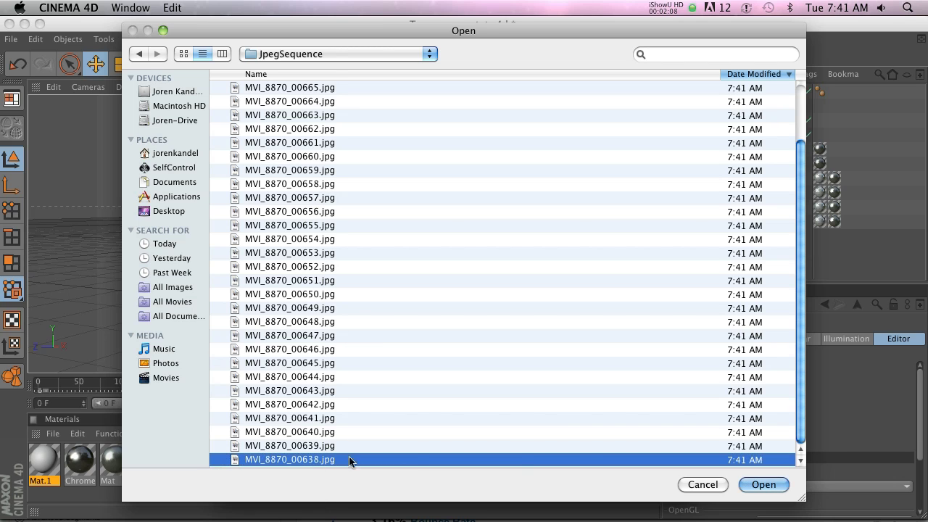
pyautogui.click(768, 488)
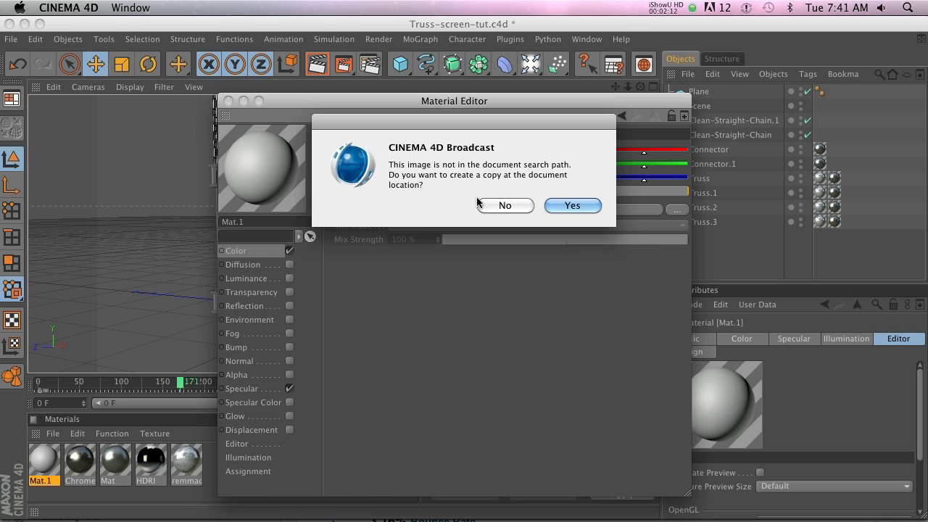
pyautogui.click(491, 206)
# Close the Material Editor and apply the footage material to the plane inside the truss frame.
pyautogui.moveTo(439, 100); pyautogui.dragTo(429, 55)
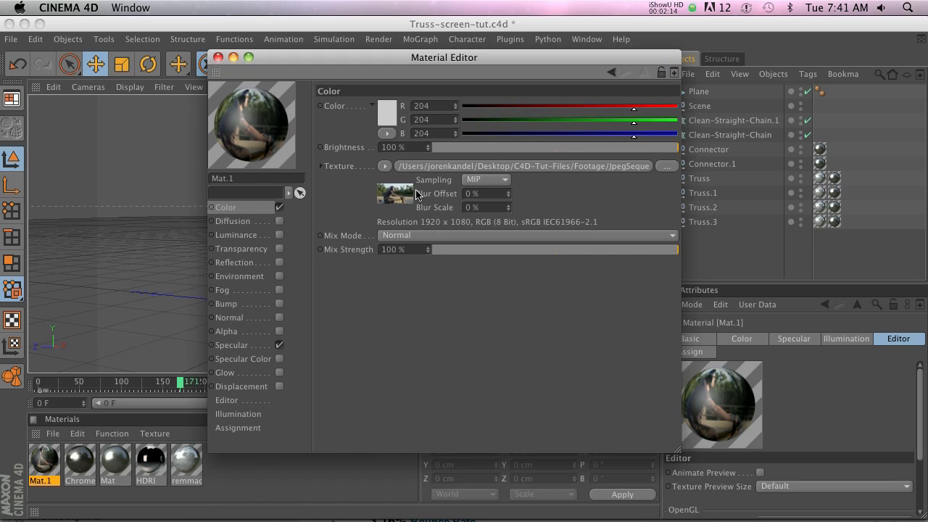
pyautogui.moveTo(333, 60); pyautogui.dragTo(573, 98)
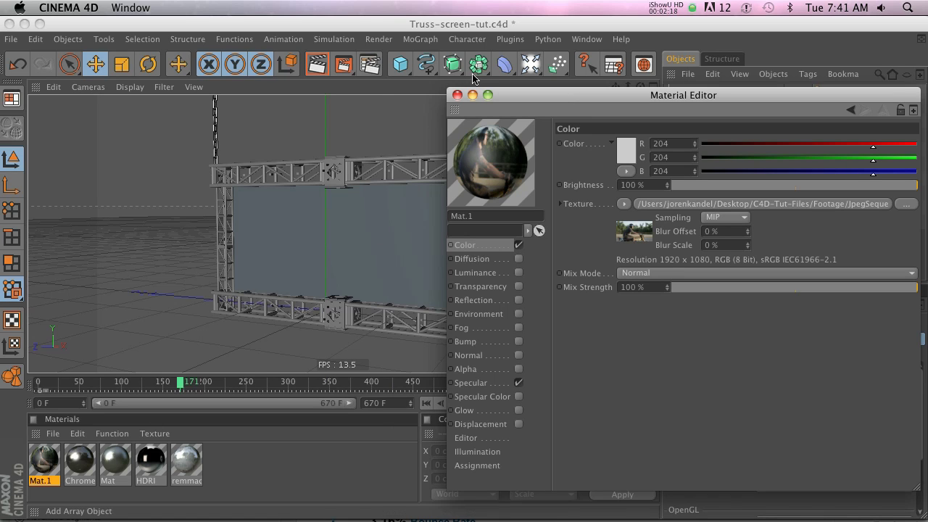
pyautogui.click(457, 95)
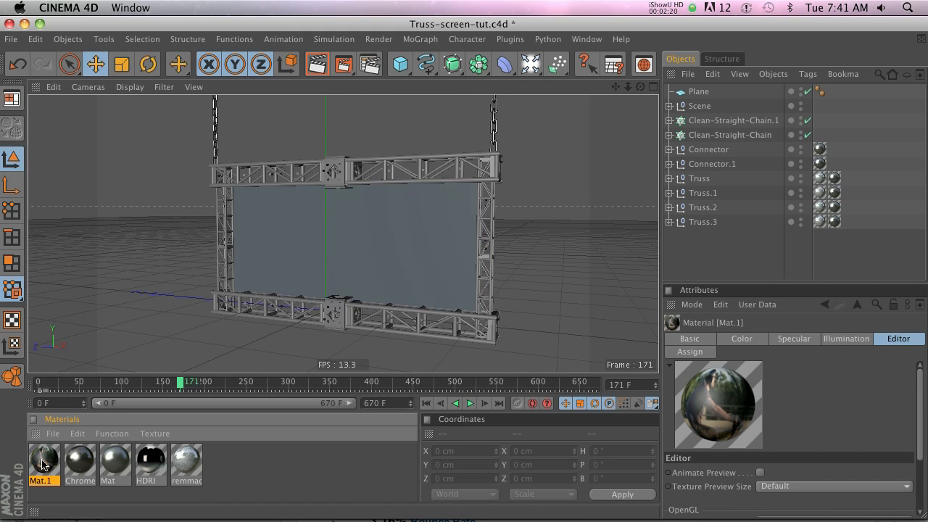
pyautogui.moveTo(45, 462); pyautogui.dragTo(341, 254)
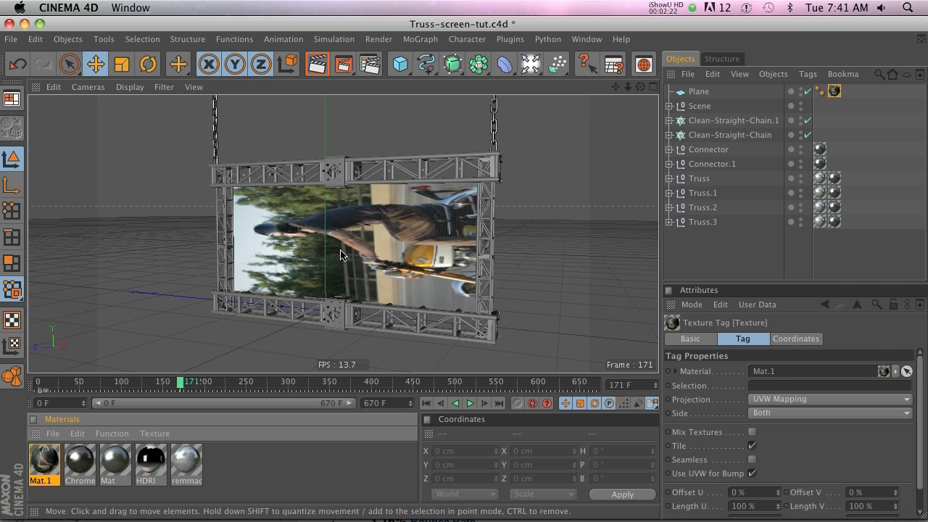
pyautogui.scroll(1, 363, 247)
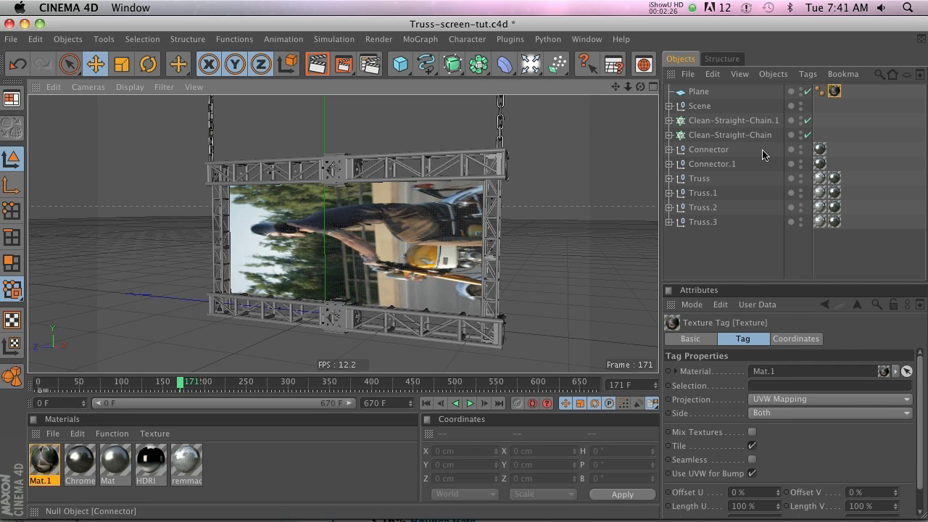
# Set the plane's texture tag projection to Cubic and turn off tiling.
pyautogui.click(833, 90)
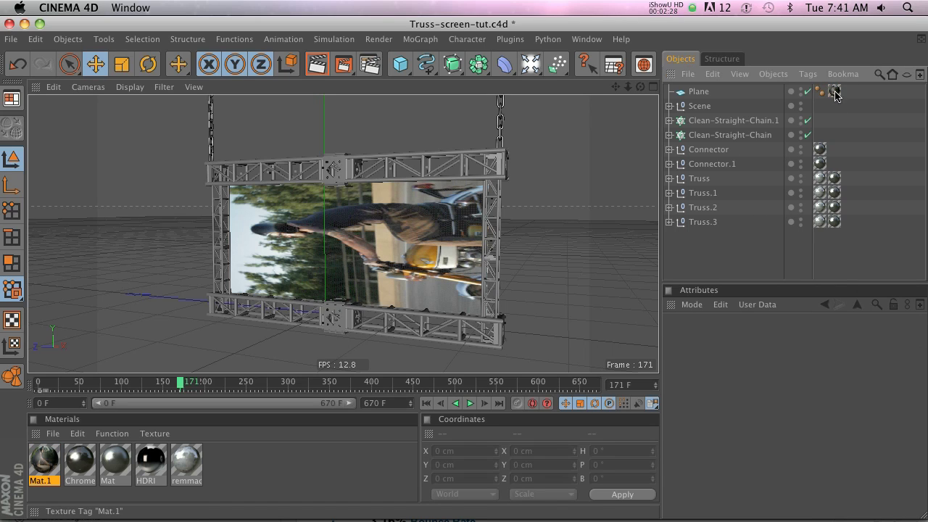
pyautogui.click(834, 92)
pyautogui.click(767, 398)
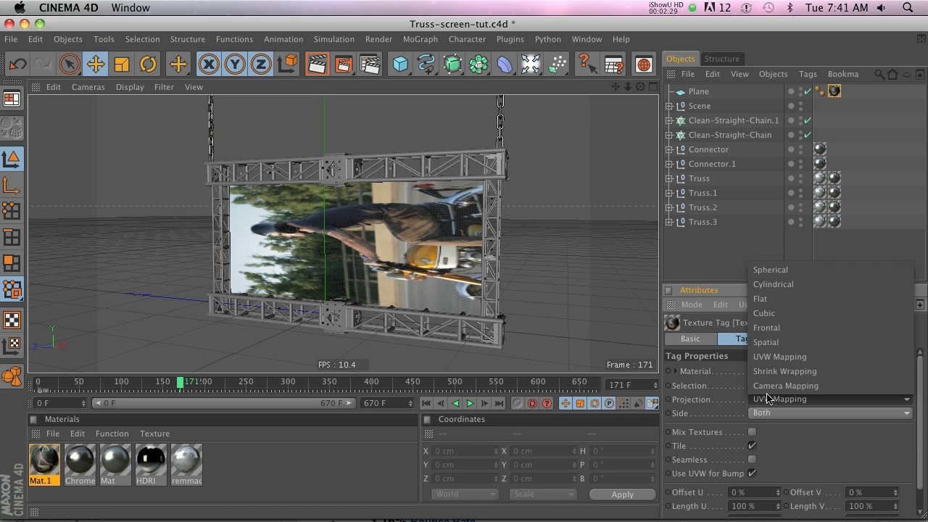
pyautogui.click(776, 307)
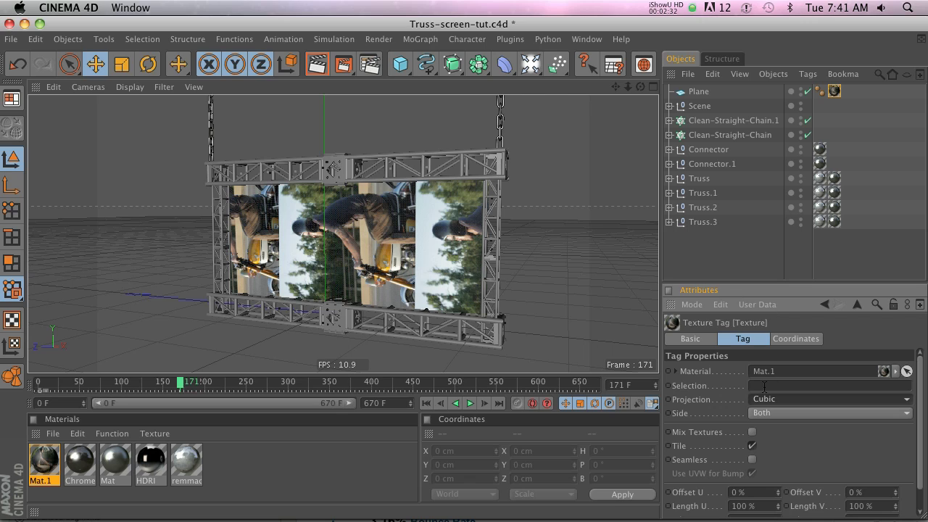
pyautogui.moveTo(706, 294); pyautogui.dragTo(705, 182)
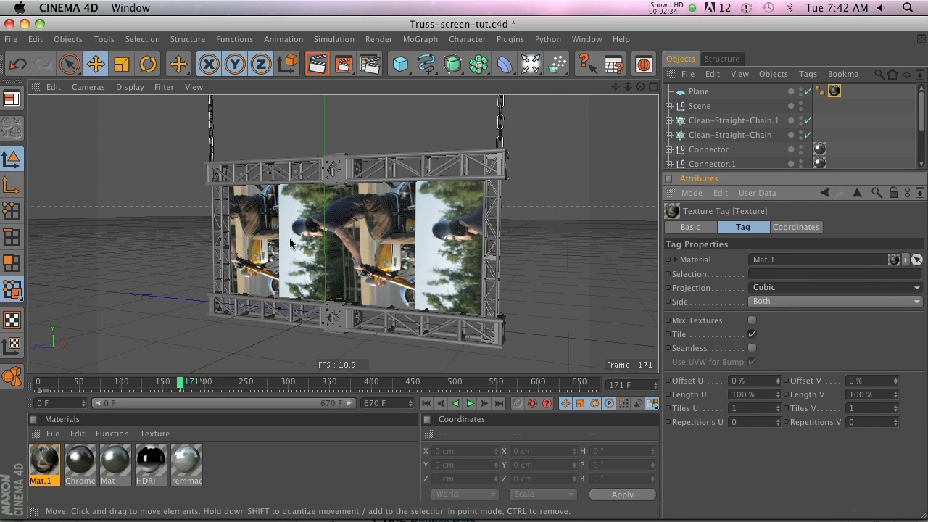
pyautogui.click(753, 336)
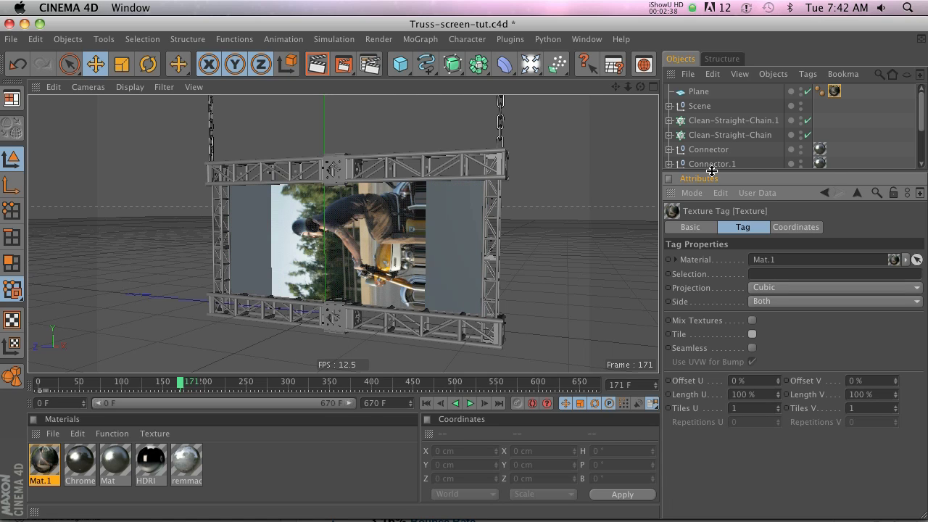
# Set the heading rotation (R.H) of the plane's texture tag to 90°.
pyautogui.moveTo(712, 171); pyautogui.dragTo(710, 189)
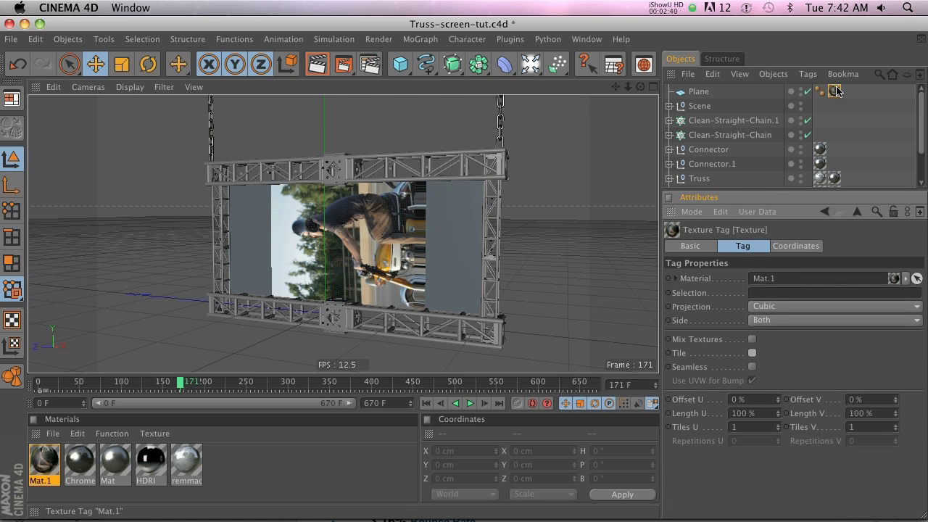
pyautogui.click(791, 247)
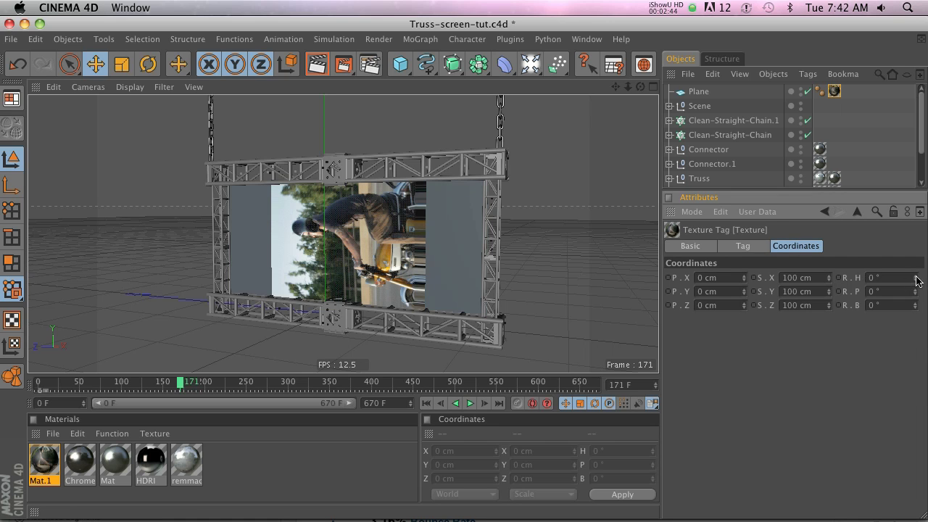
pyautogui.moveTo(915, 280); pyautogui.dragTo(914, 280)
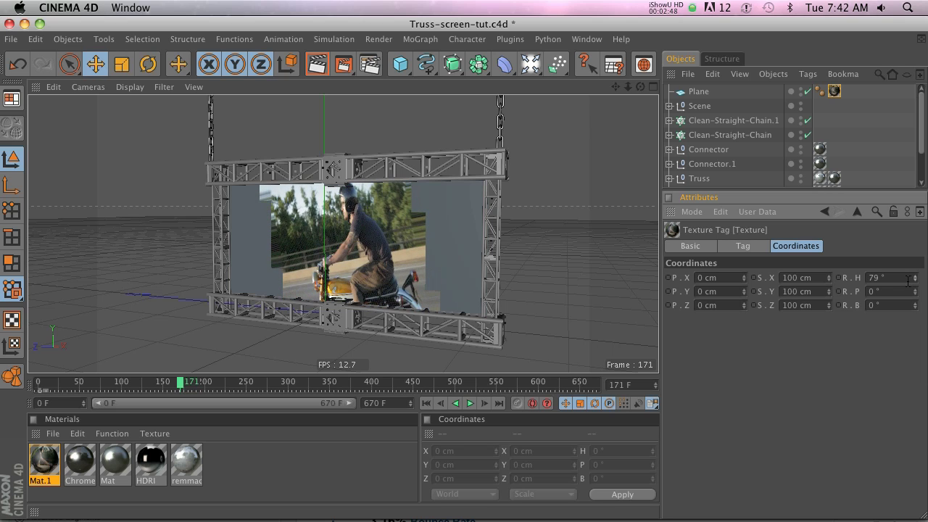
pyautogui.click(907, 282)
pyautogui.write('90')
pyautogui.press('Return')
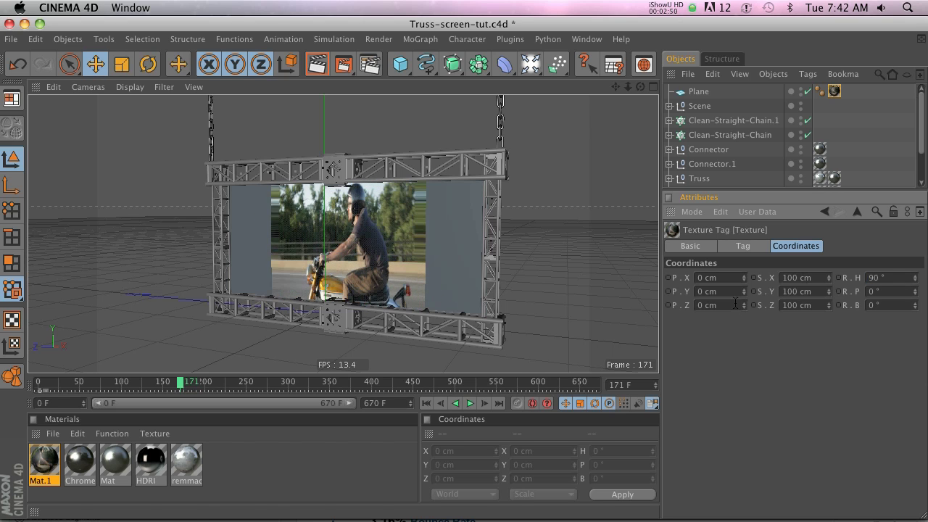
# Try fitting the footage texture to the plane object and undo the fit.
pyautogui.click(837, 98)
pyautogui.click(835, 92)
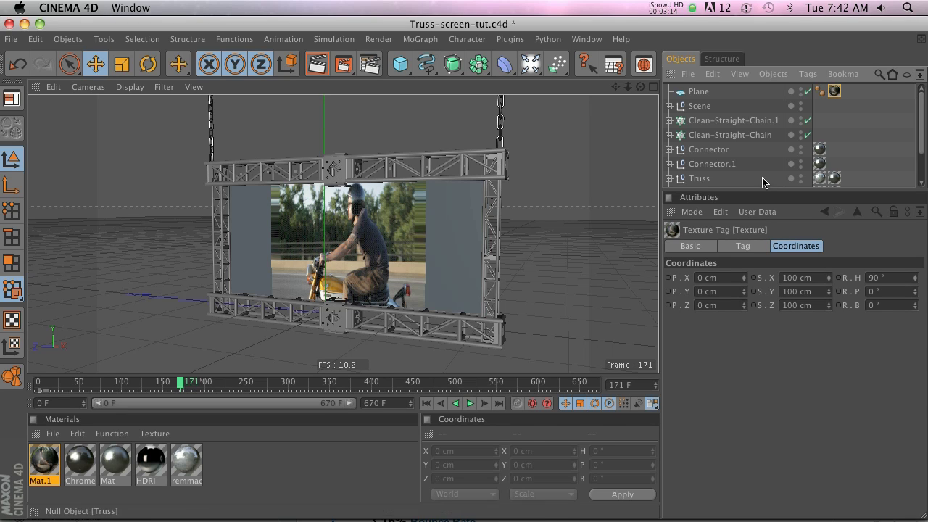
pyautogui.click(807, 74)
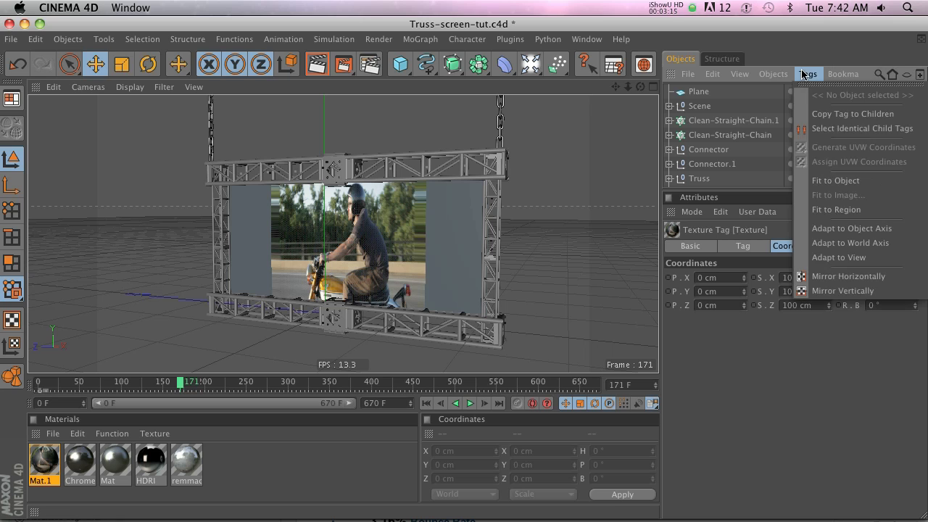
pyautogui.click(835, 180)
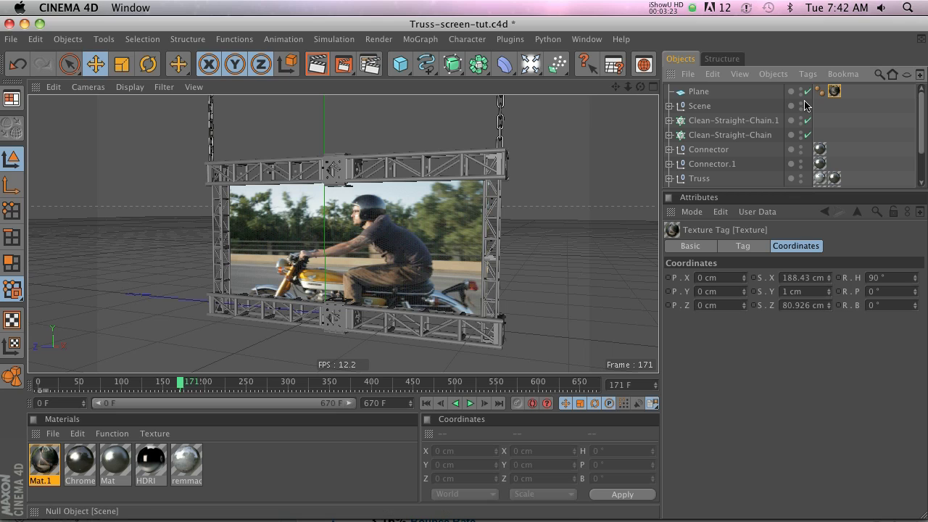
pyautogui.press('super+z')
# Try sizing the texture manually with Length U 135%, Offset V -4% and Offset U -39%.
pyautogui.click(835, 120)
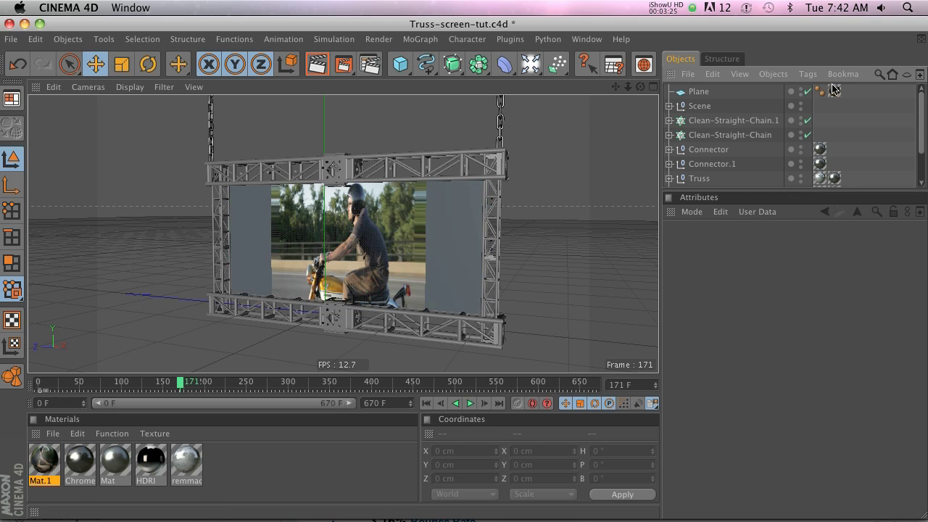
pyautogui.click(835, 91)
pyautogui.click(743, 247)
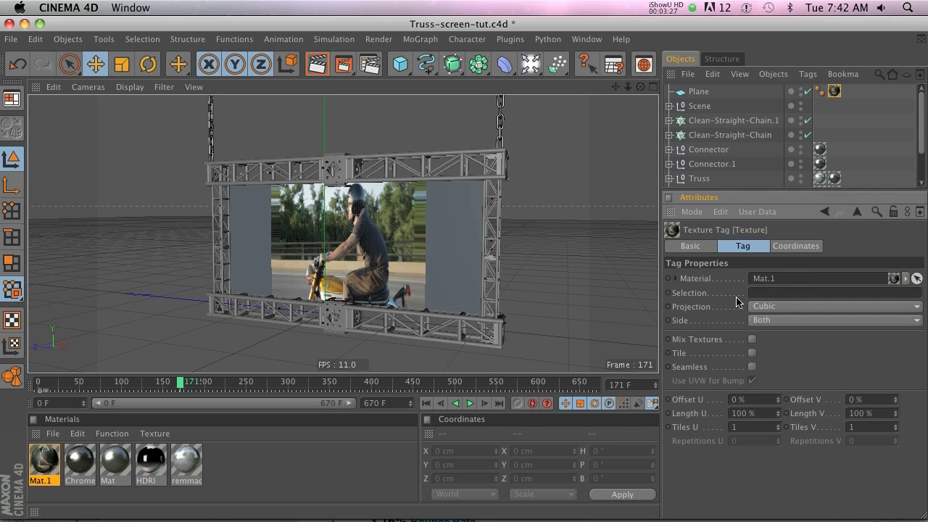
pyautogui.moveTo(779, 403); pyautogui.dragTo(779, 419)
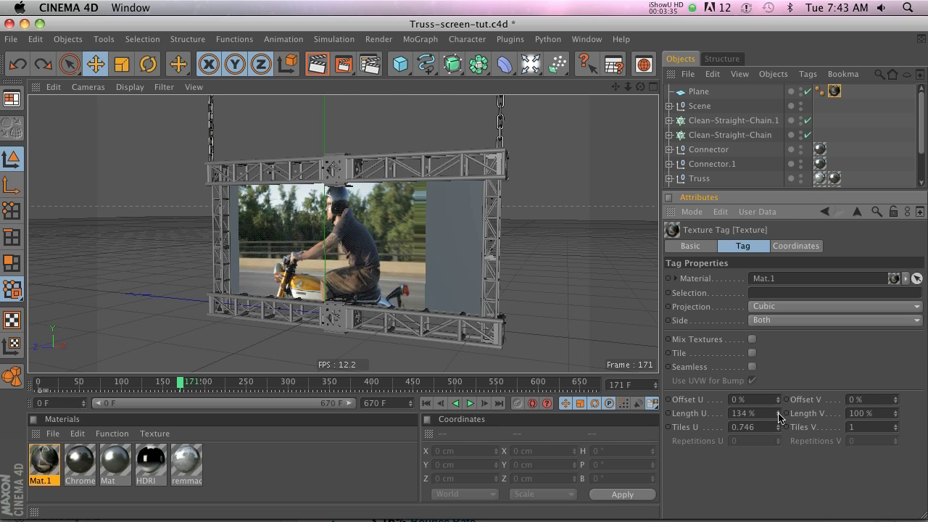
pyautogui.moveTo(894, 403); pyautogui.dragTo(895, 406)
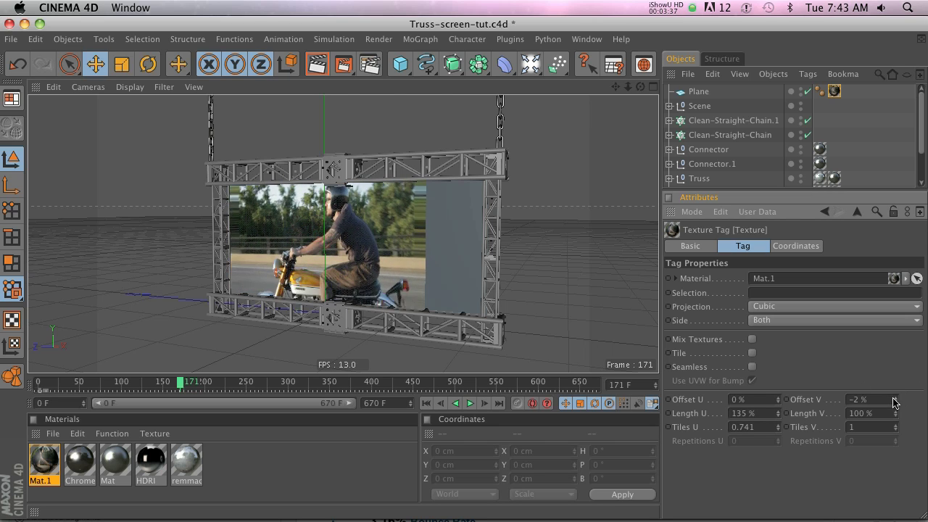
pyautogui.click(778, 398)
pyautogui.moveTo(779, 401); pyautogui.dragTo(780, 403)
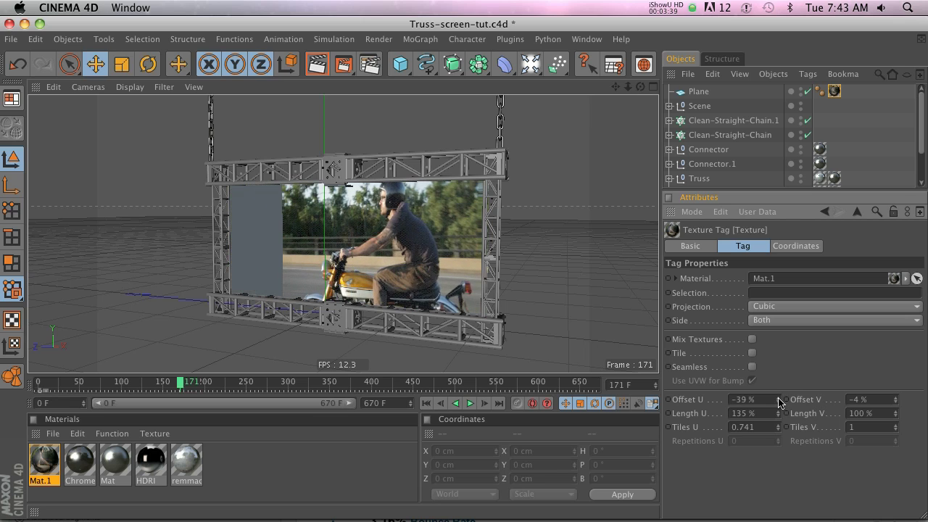
# Undo the manual length and offset changes on the texture tag.
pyautogui.press('super+z')
pyautogui.press('super+z')
pyautogui.press('super+z')
pyautogui.press('super+z')
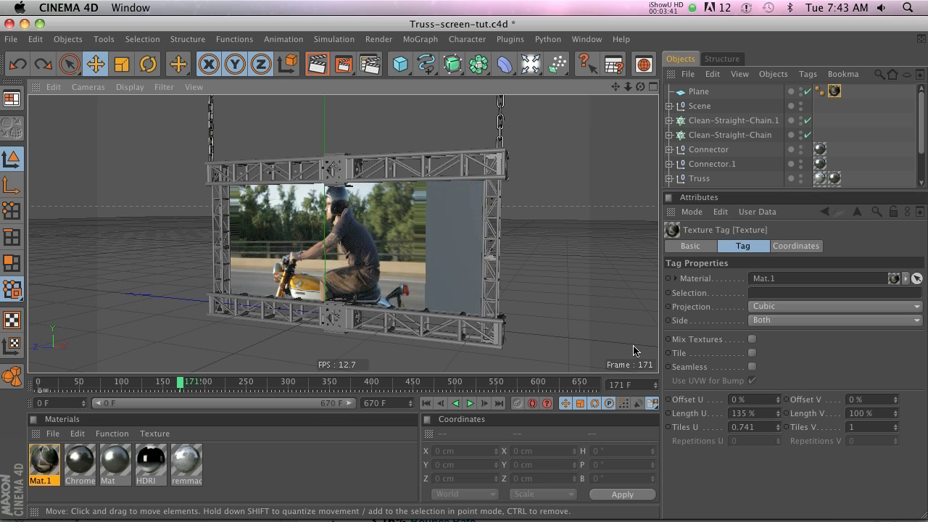
# Fit the plane's footage texture to the object.
pyautogui.click(833, 93)
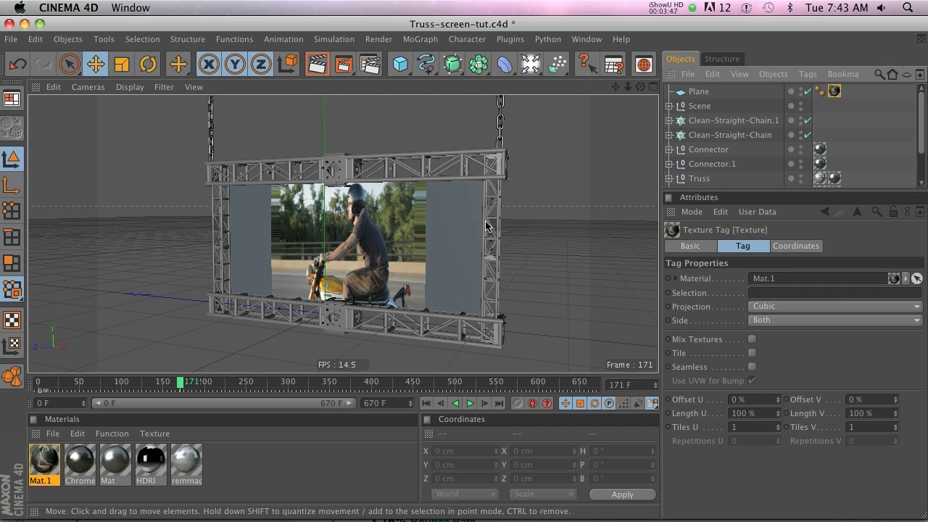
pyautogui.click(808, 74)
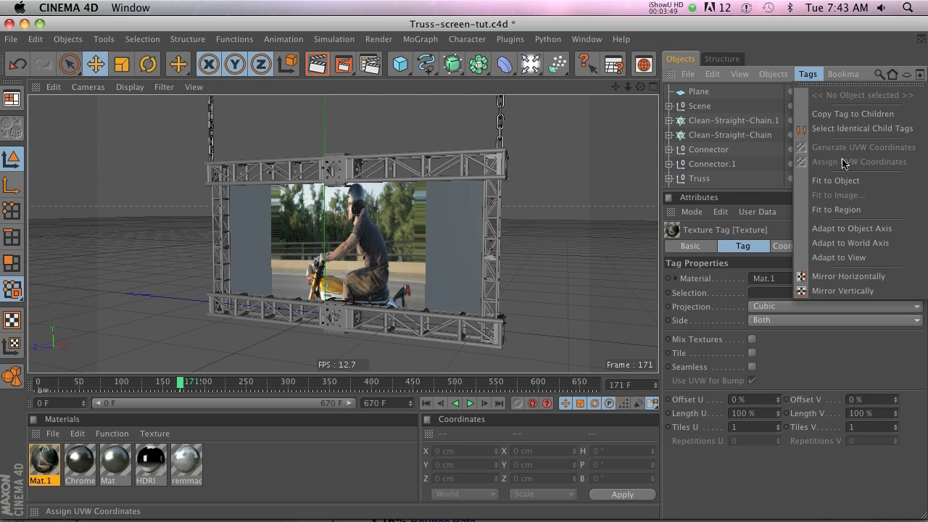
pyautogui.click(835, 181)
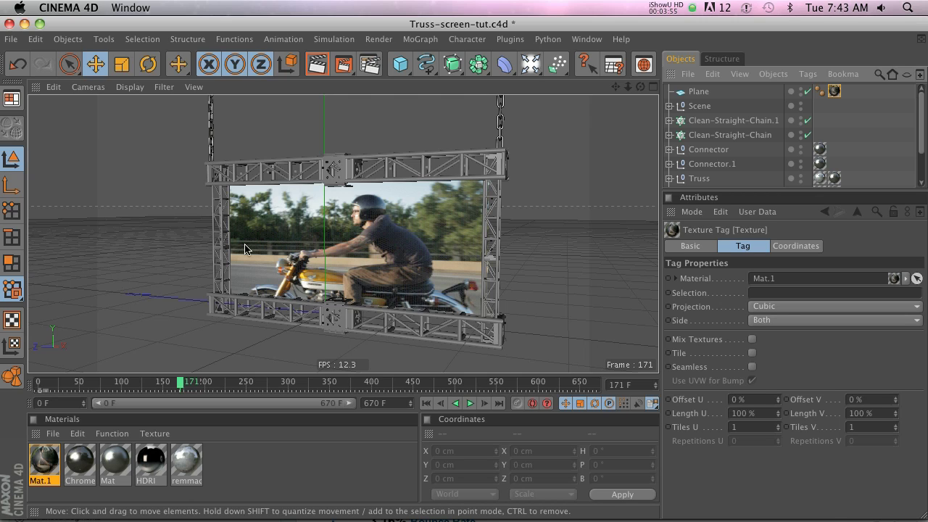
# Mirror the footage by setting the texture tag's X size to -188.43 cm, and scrub the timeline to frame 140.
pyautogui.click(788, 246)
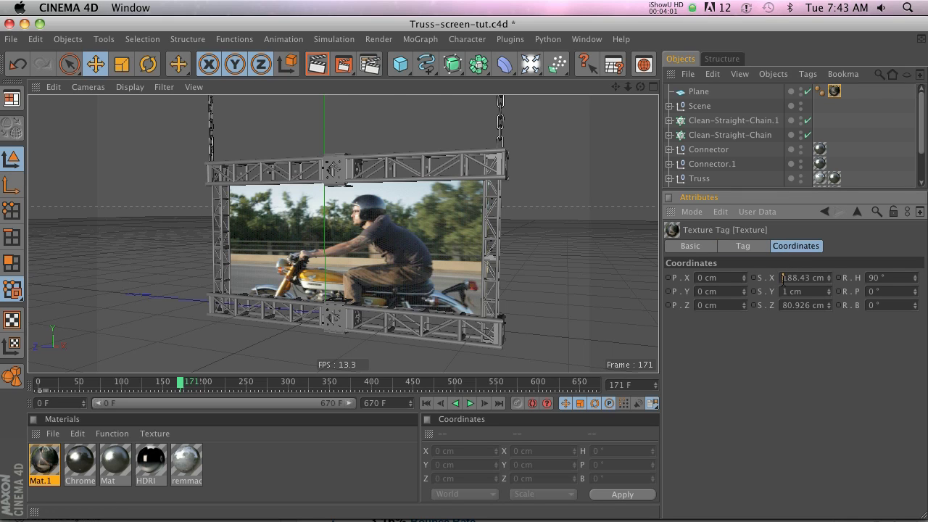
pyautogui.write('-')
pyautogui.press('Return')
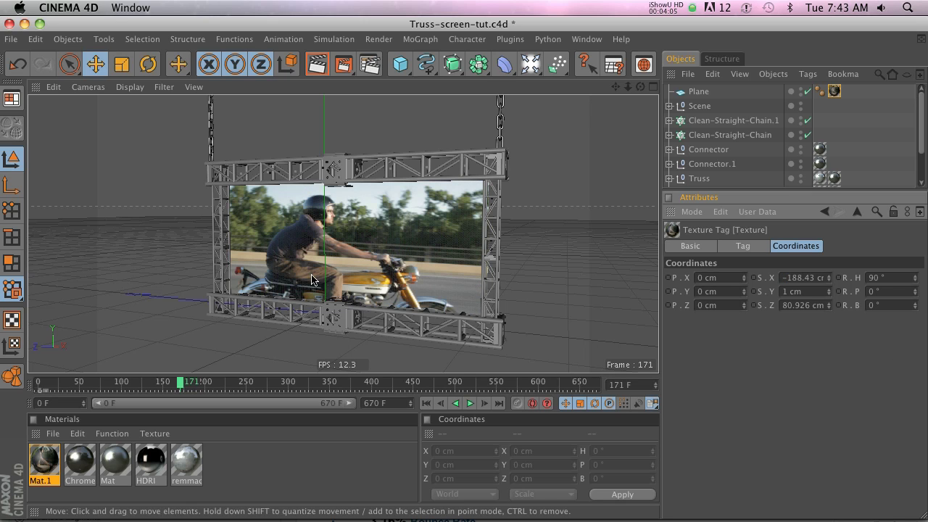
pyautogui.moveTo(138, 384)
pyautogui.mouseDown()
pyautogui.moveTo(39, 385)
pyautogui.moveTo(173, 384)
pyautogui.moveTo(32, 384)
pyautogui.moveTo(279, 385)
pyautogui.moveTo(75, 385)
pyautogui.moveTo(155, 384)
pyautogui.mouseUp()
# Open the animation settings of Mat.1's Color image and calculate the movie's start and end frames.
pyautogui.doubleClick(51, 459)
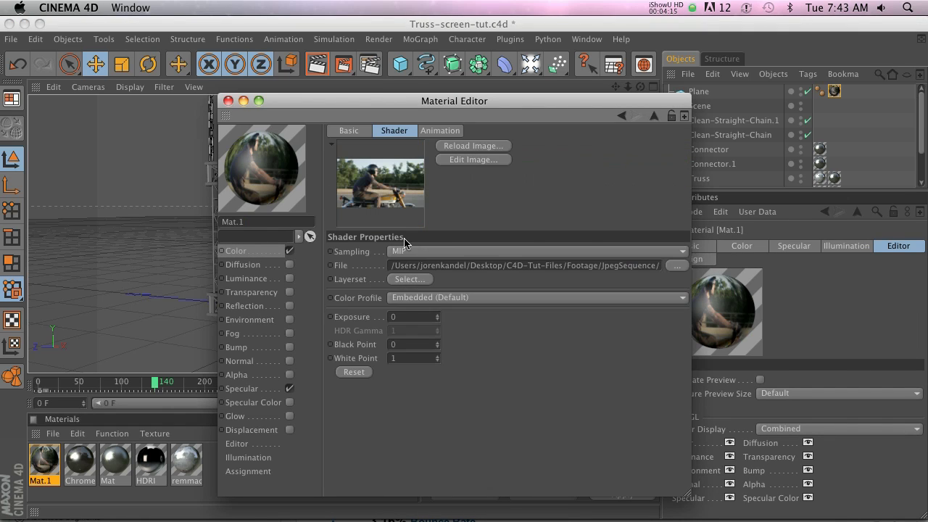
pyautogui.moveTo(420, 102); pyautogui.dragTo(419, 59)
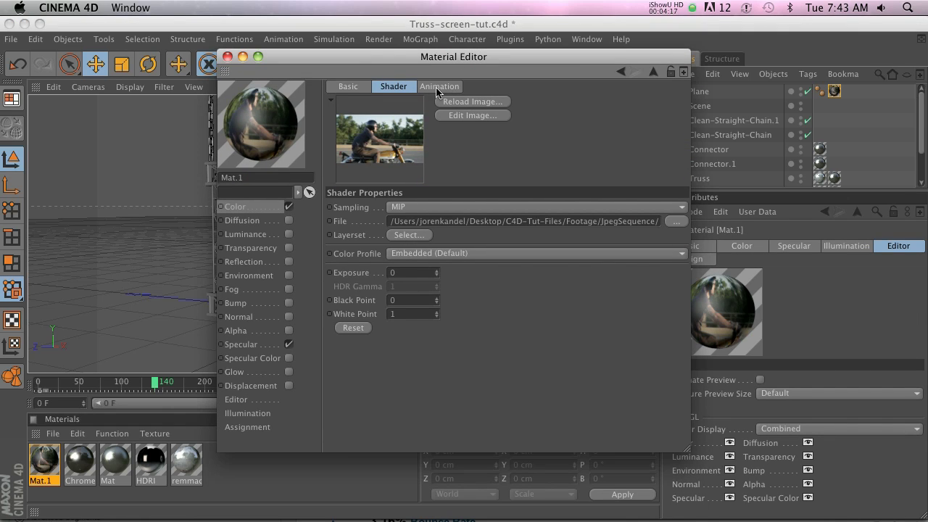
pyautogui.click(450, 89)
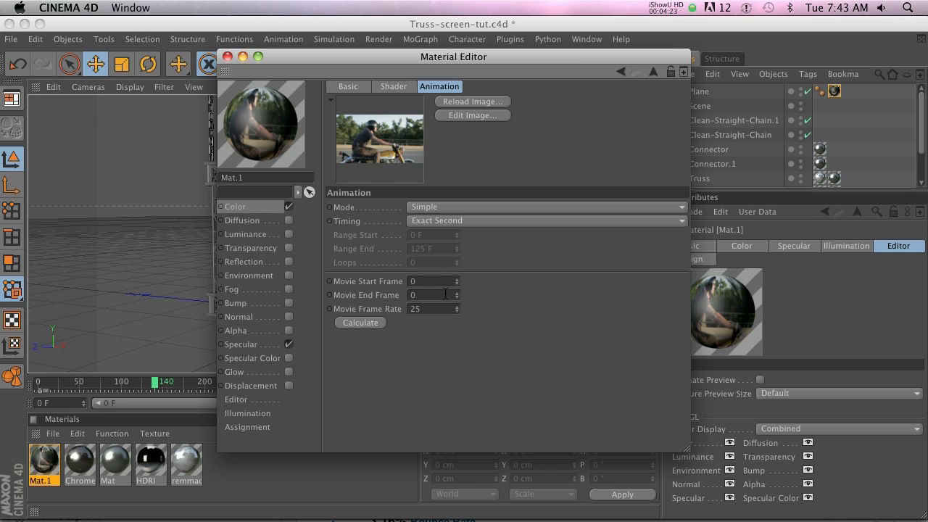
pyautogui.click(361, 322)
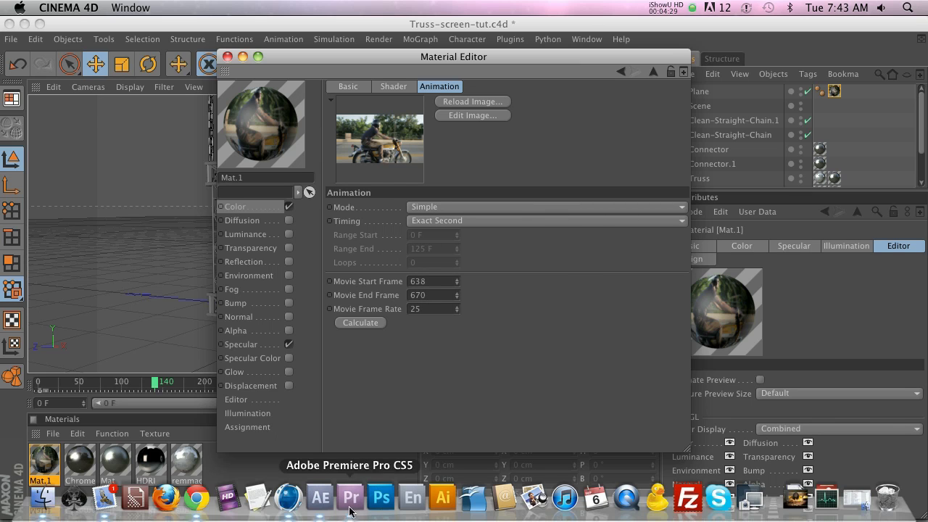
# Switch to After Effects to check the MVI_8870 composition's work area, and return to CINEMA 4D.
pyautogui.click(320, 509)
pyautogui.click(108, 340)
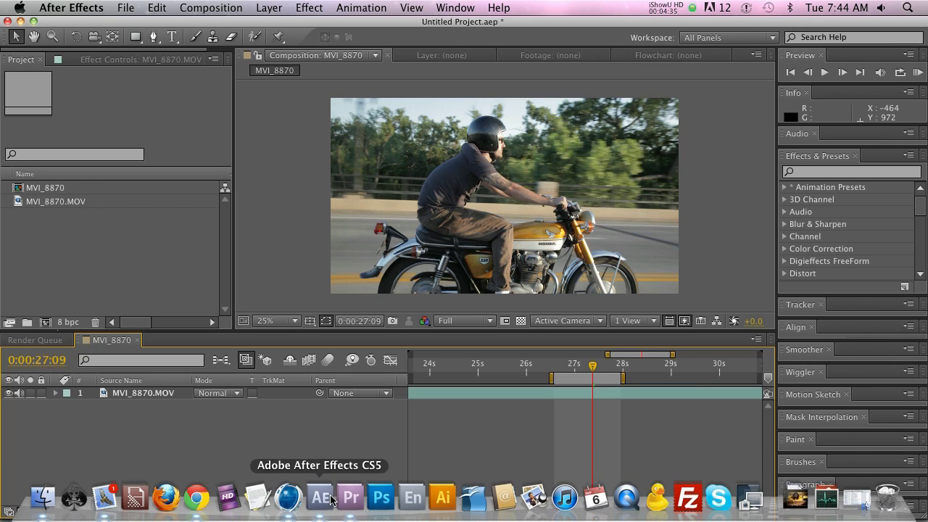
pyautogui.click(289, 500)
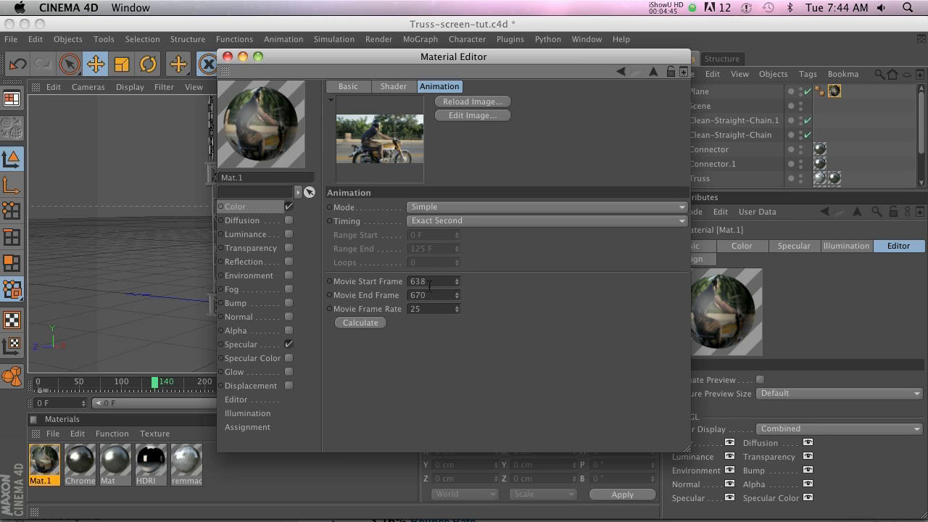
# Set the image's animation timing to Range with Range End 32, close the Material Editor and scrub to frame 0.
pyautogui.click(437, 221)
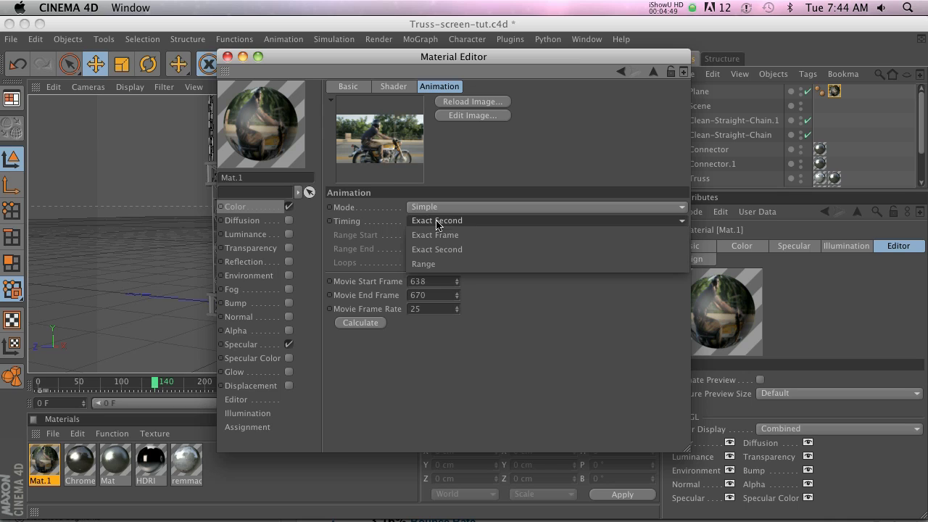
pyautogui.click(440, 264)
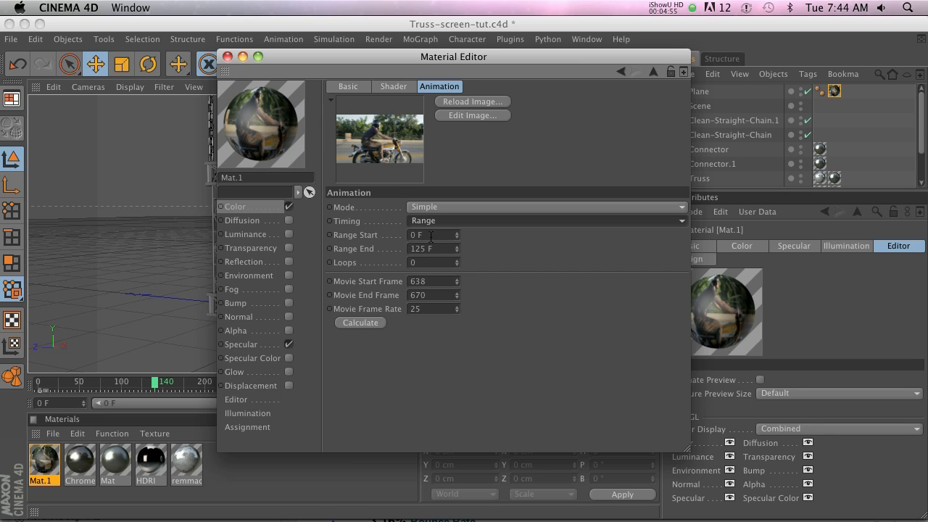
pyautogui.press('Tab')
pyautogui.write('3')
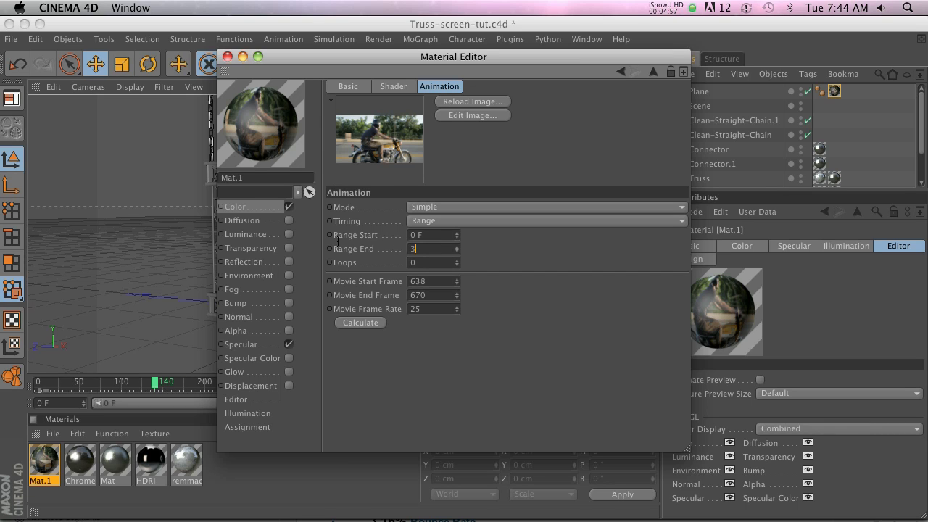
pyautogui.write('2')
pyautogui.press('Return')
pyautogui.click(227, 56)
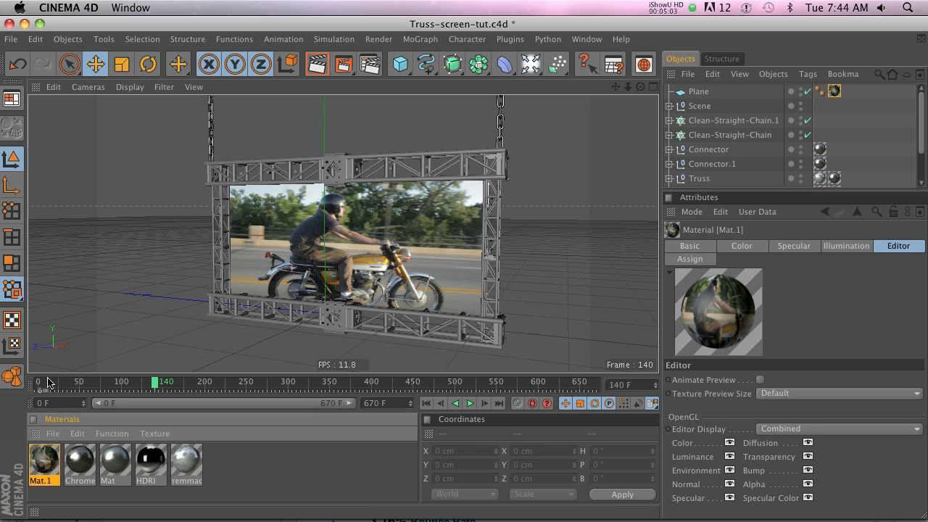
pyautogui.moveTo(48, 382); pyautogui.dragTo(24, 385)
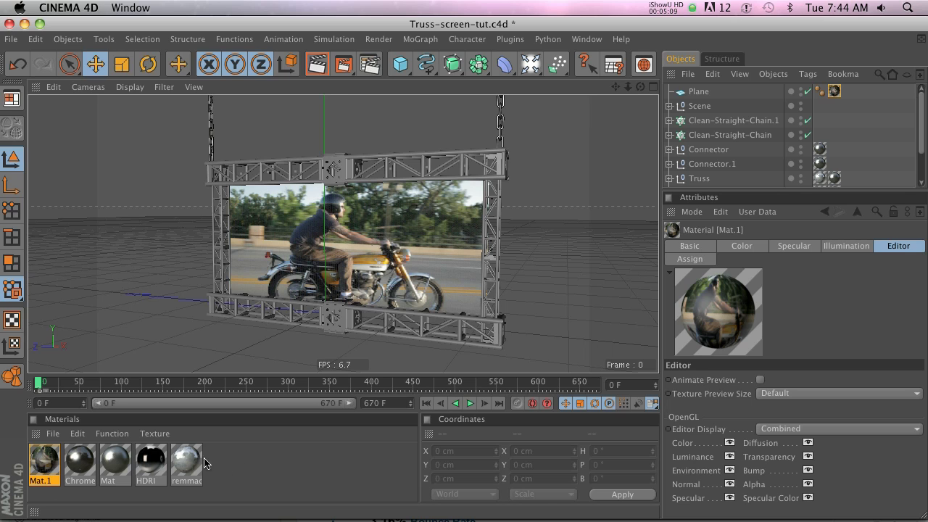
# Enable Animate Preview in Mat.1's Editor settings, close the Material Editor and scrub at the timeline's start.
pyautogui.doubleClick(45, 461)
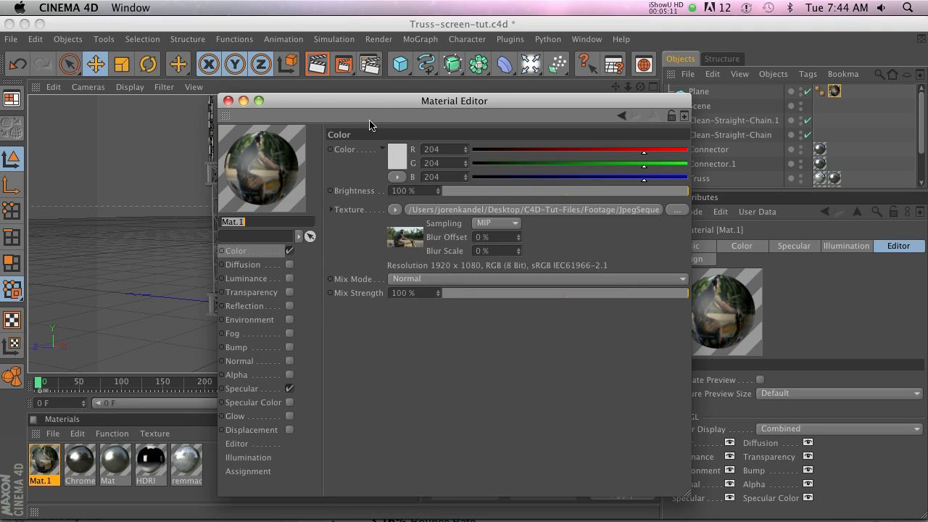
pyautogui.moveTo(366, 109); pyautogui.dragTo(380, 40)
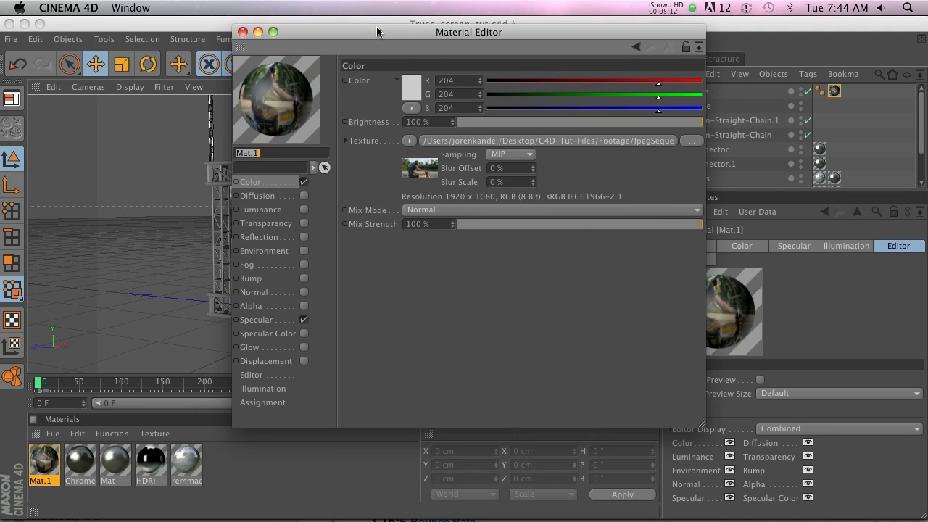
pyautogui.click(258, 375)
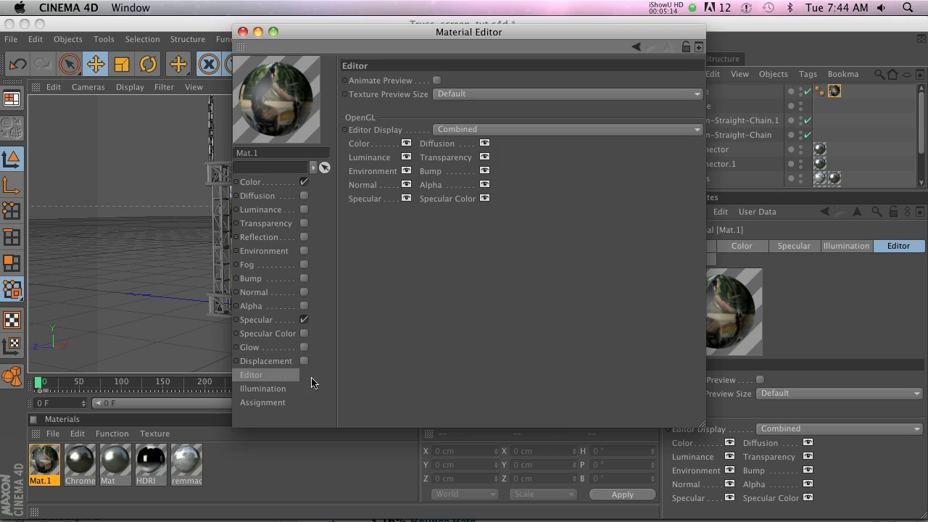
pyautogui.click(437, 81)
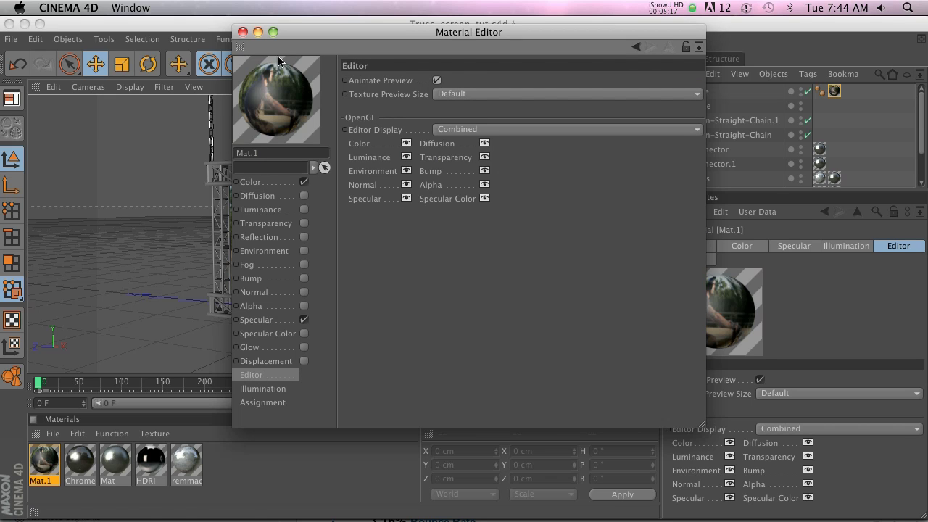
pyautogui.click(243, 32)
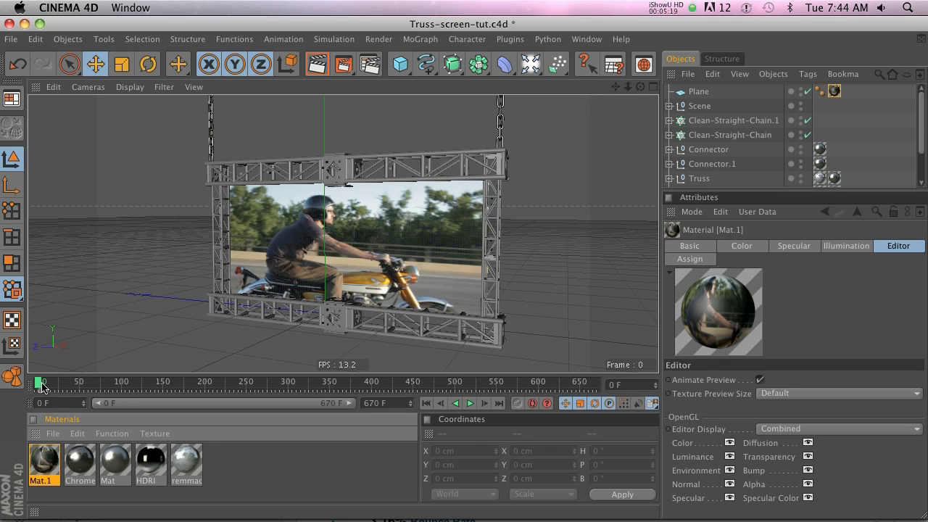
pyautogui.moveTo(39, 384)
pyautogui.mouseDown()
pyautogui.moveTo(75, 386)
pyautogui.moveTo(37, 387)
pyautogui.mouseUp()
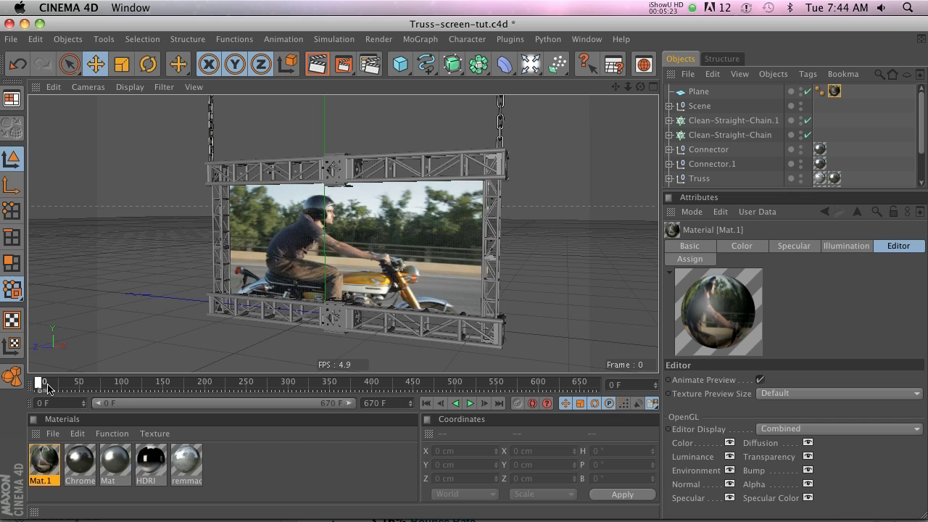
# Reopen Mat.1 in the Material Editor and show the animation settings of its Color channel image.
pyautogui.doubleClick(43, 462)
pyautogui.click(262, 250)
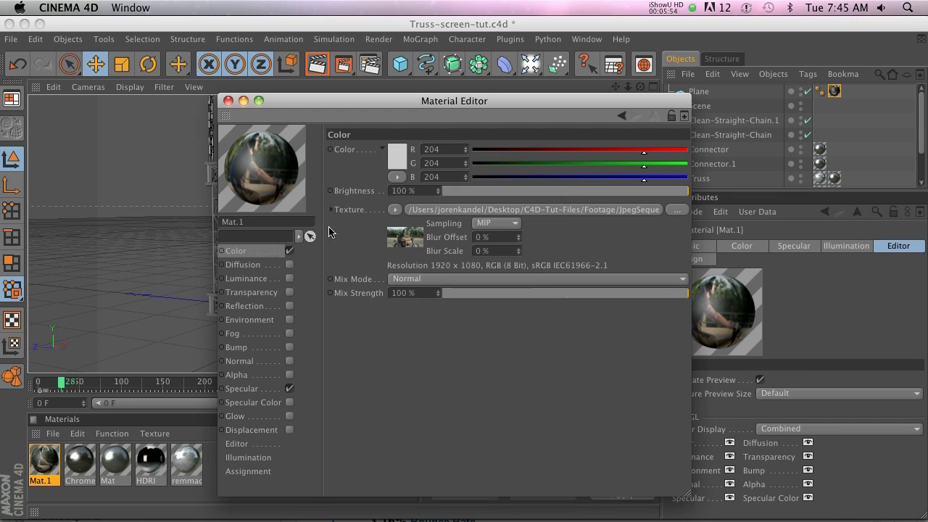
pyautogui.click(412, 242)
pyautogui.click(433, 131)
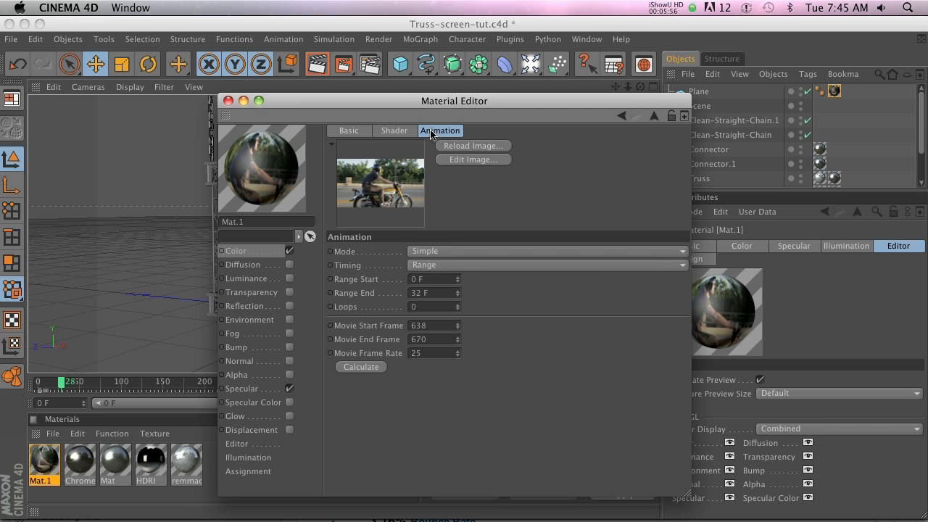
pyautogui.click(422, 266)
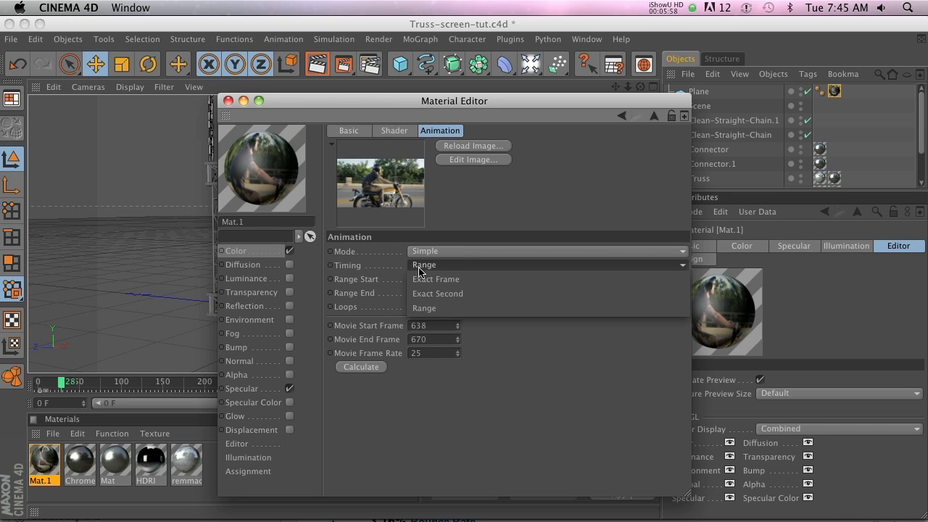
pyautogui.click(364, 282)
pyautogui.click(428, 254)
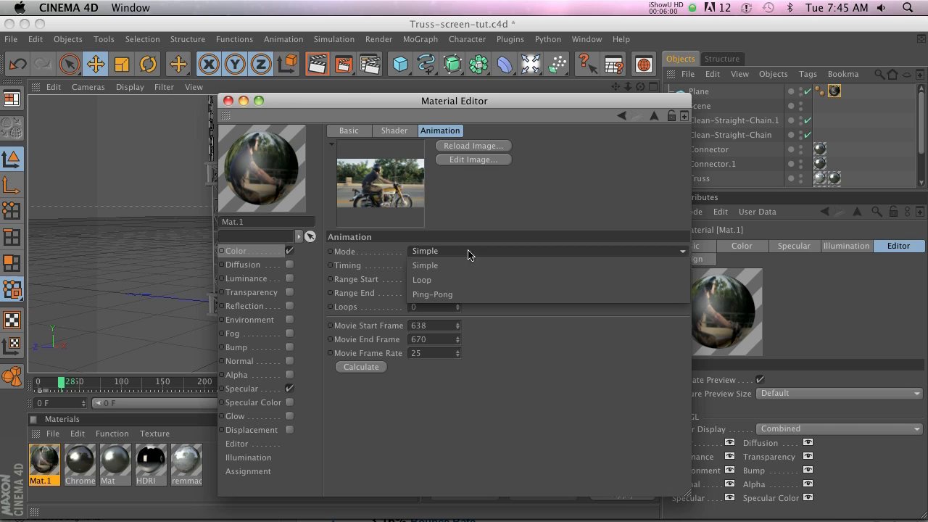
pyautogui.click(348, 262)
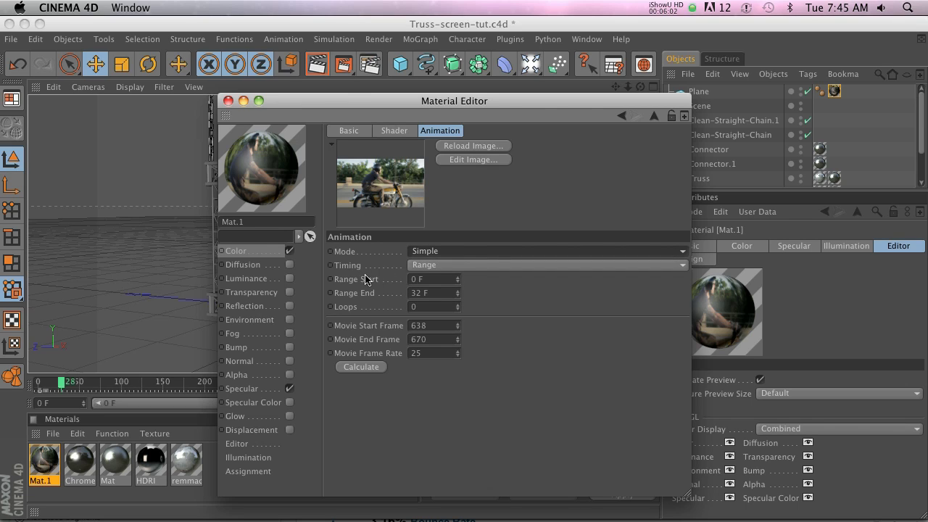
# Set the Color image's animation mode to Loop with Loops at 3.
pyautogui.click(433, 250)
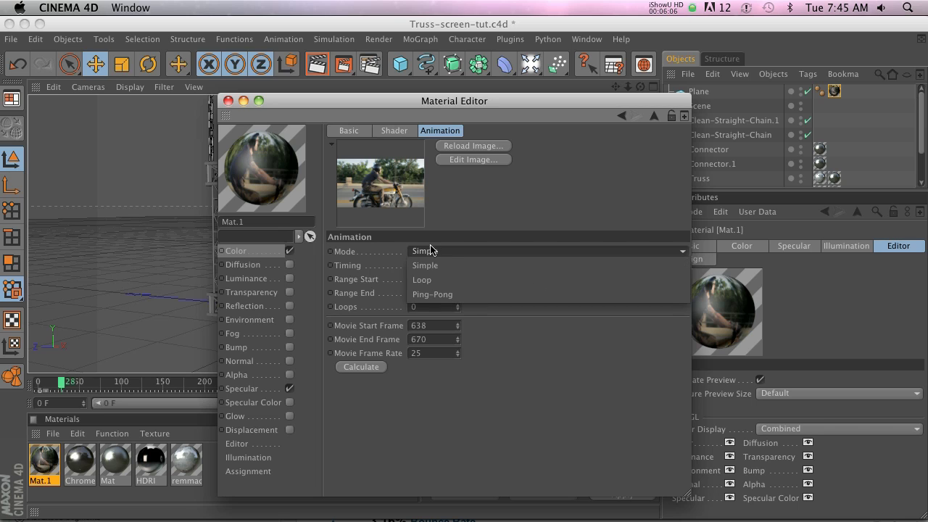
pyautogui.click(449, 280)
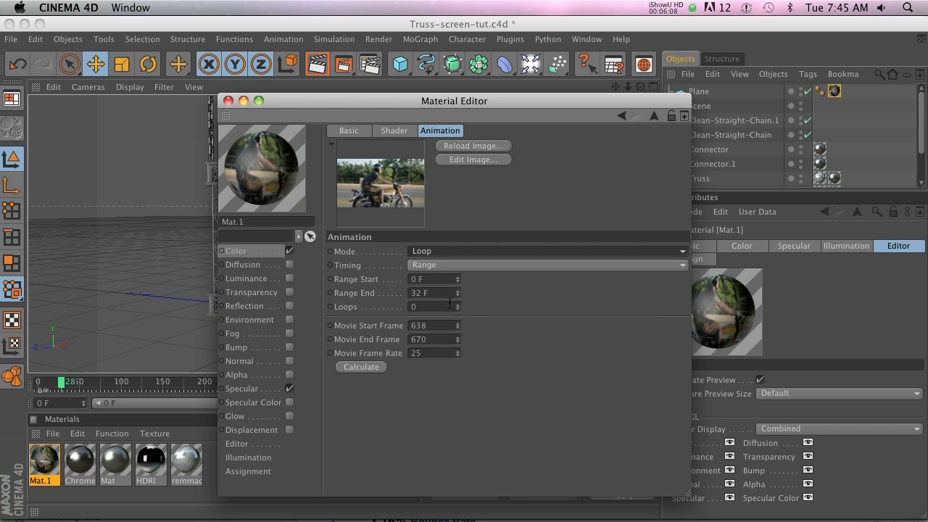
pyautogui.click(456, 305)
pyautogui.click(456, 305)
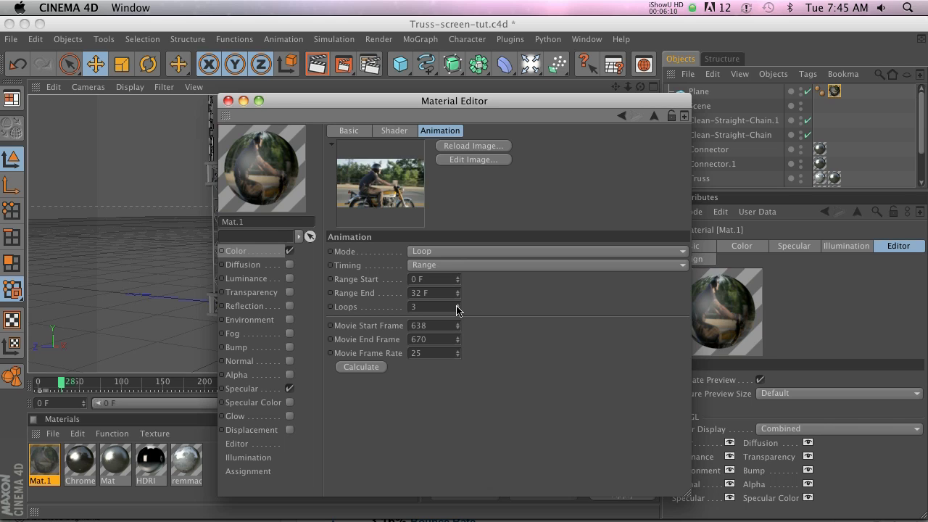
# Set the Color image's animation mode to Ping-Pong with Loops at 2, and close the Material Editor.
pyautogui.click(445, 251)
pyautogui.click(445, 295)
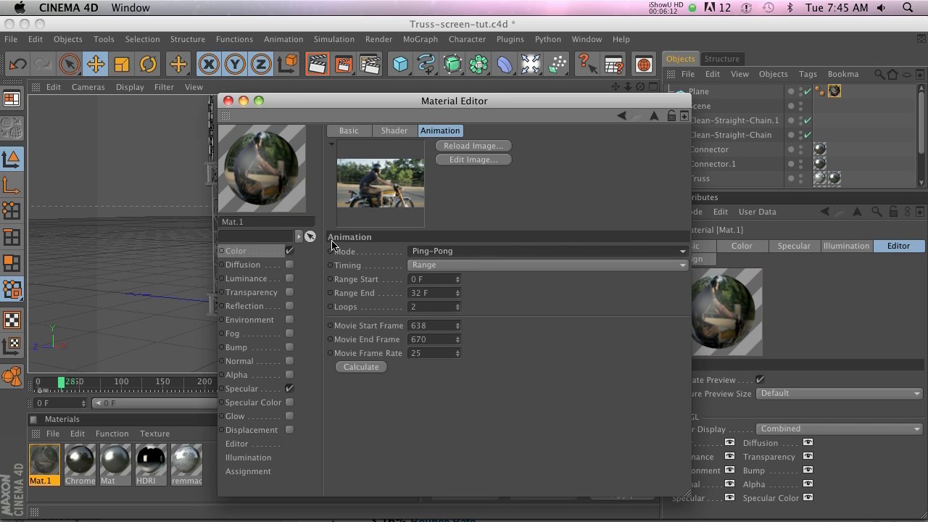
pyautogui.moveTo(290, 96); pyautogui.dragTo(612, 85)
pyautogui.click(549, 90)
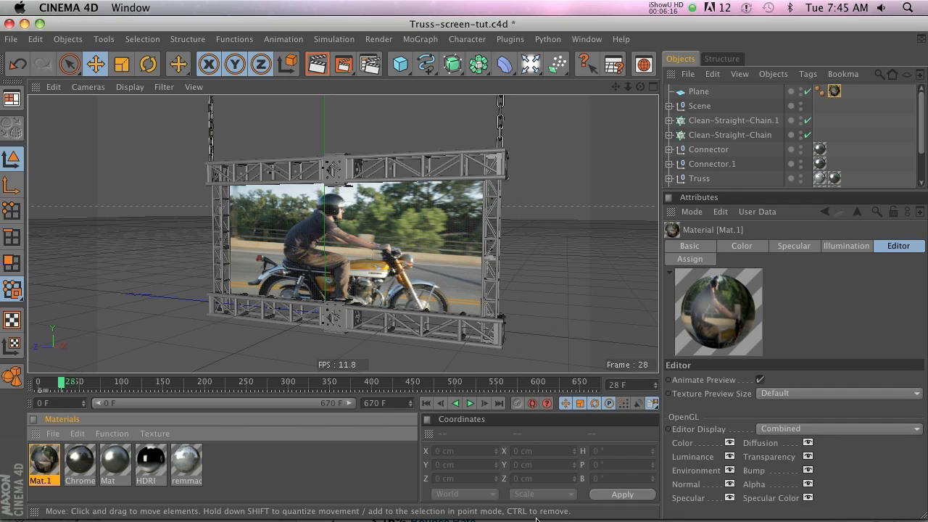